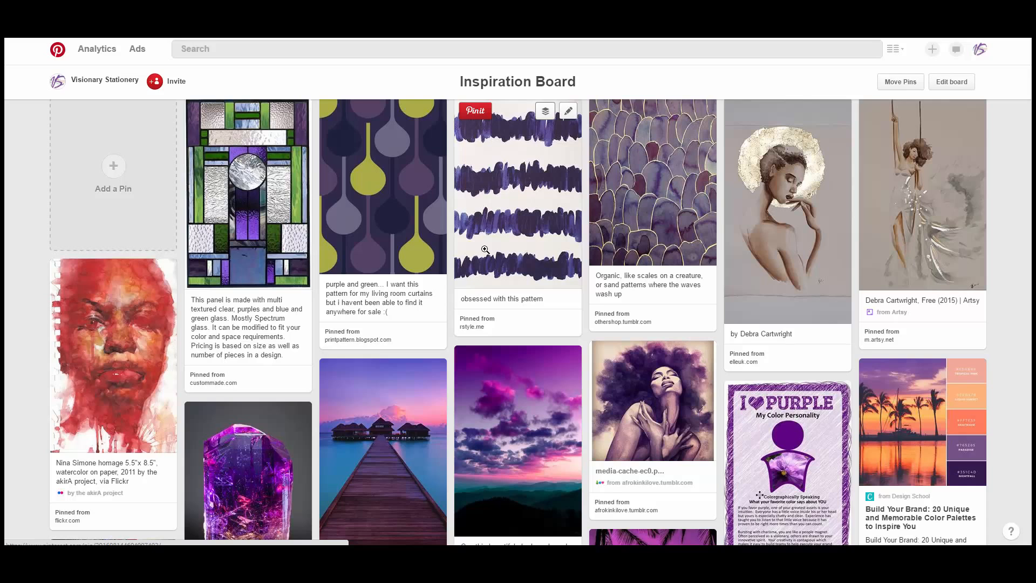
Step: Look through the pins on the Inspiration Board for images and colours suited to a purple mood board
scroll(485, 249, up, 2)
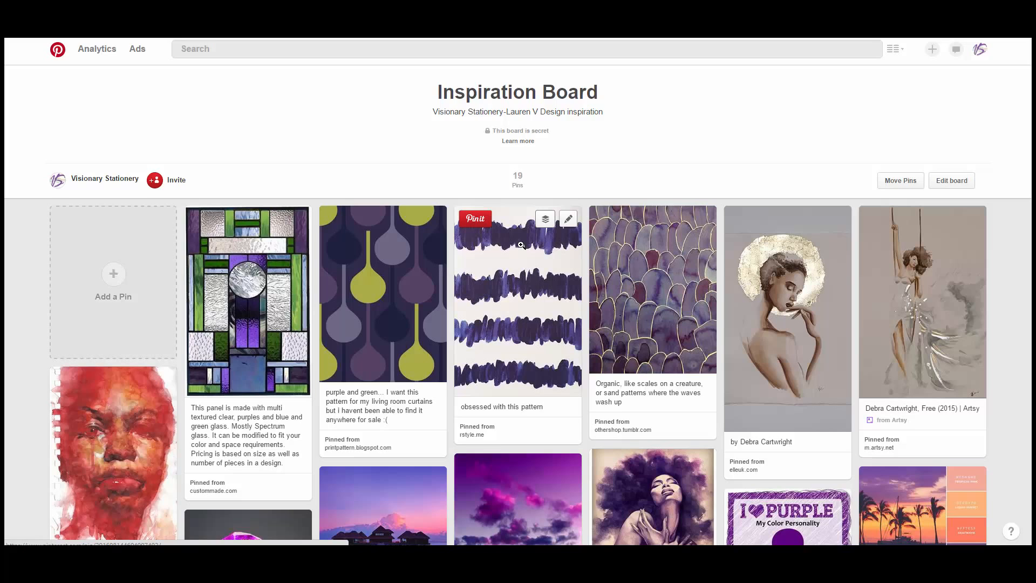
scroll(521, 245, down, 1)
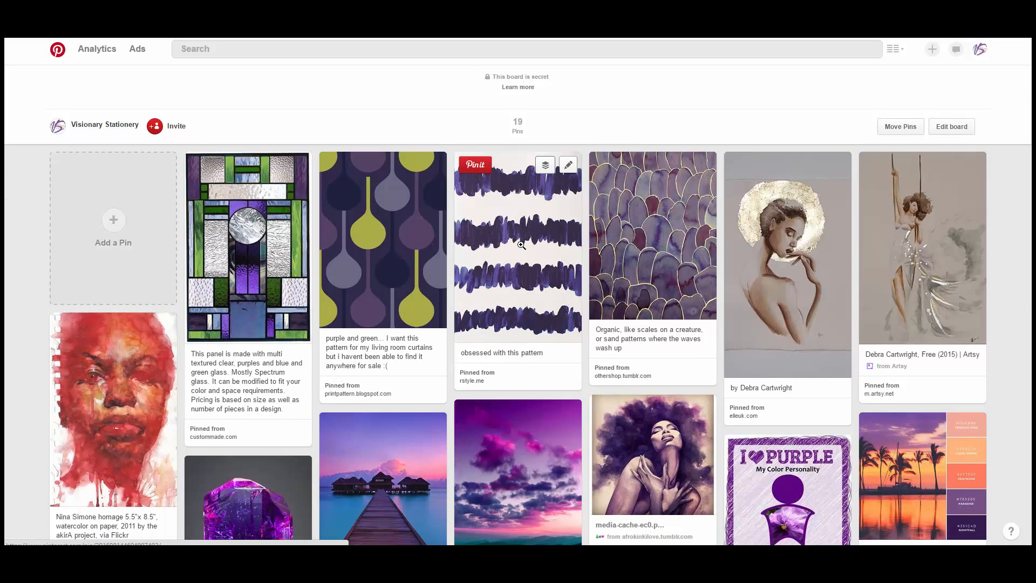
scroll(521, 245, down, 1)
scroll(521, 245, up, 2)
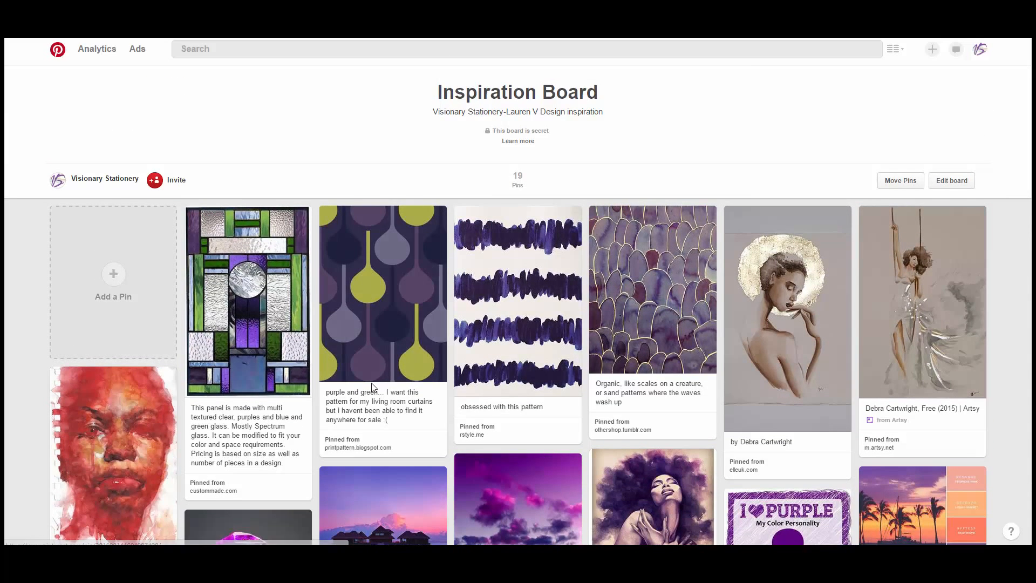
scroll(618, 362, down, 2)
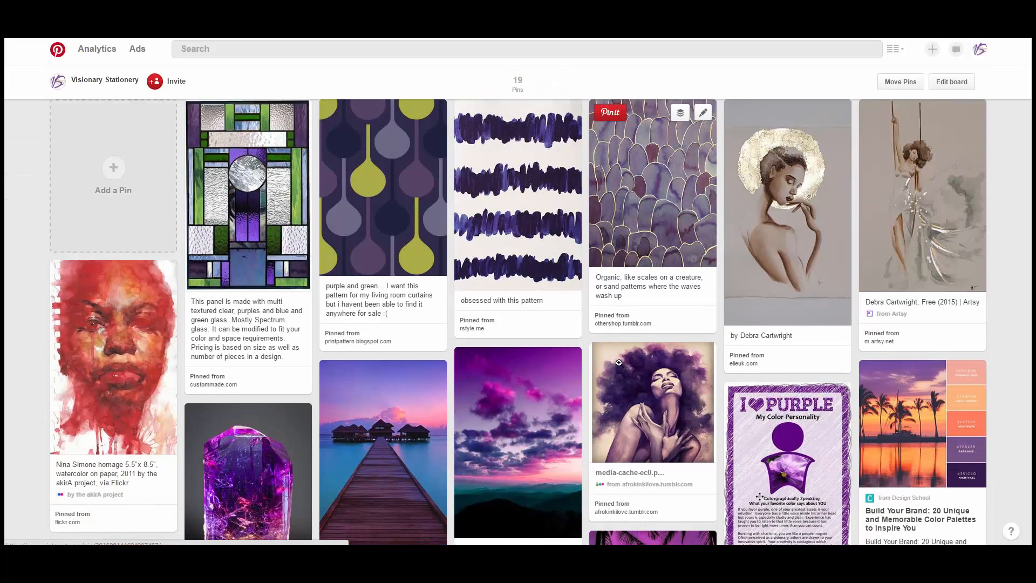
scroll(507, 377, down, 2)
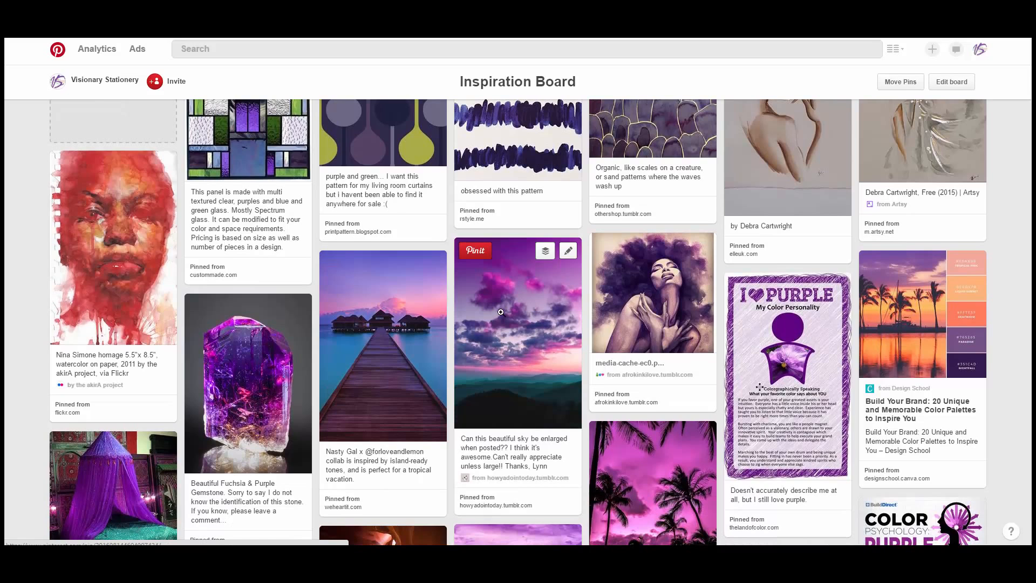
scroll(501, 312, down, 2)
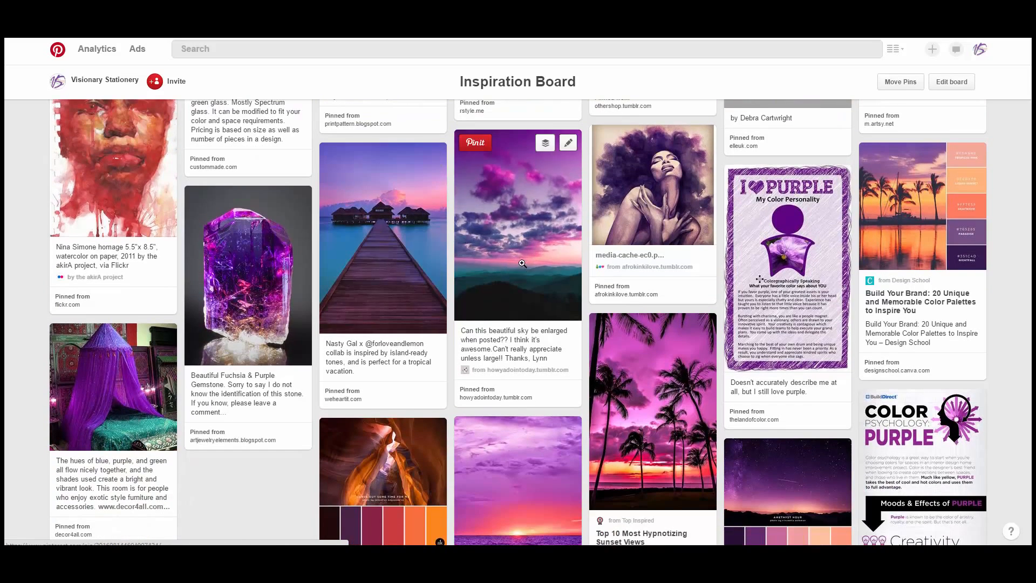
Step: View the purple sunset pier pin enlarged with its image-saving options, and return to browsing the board
click(387, 254)
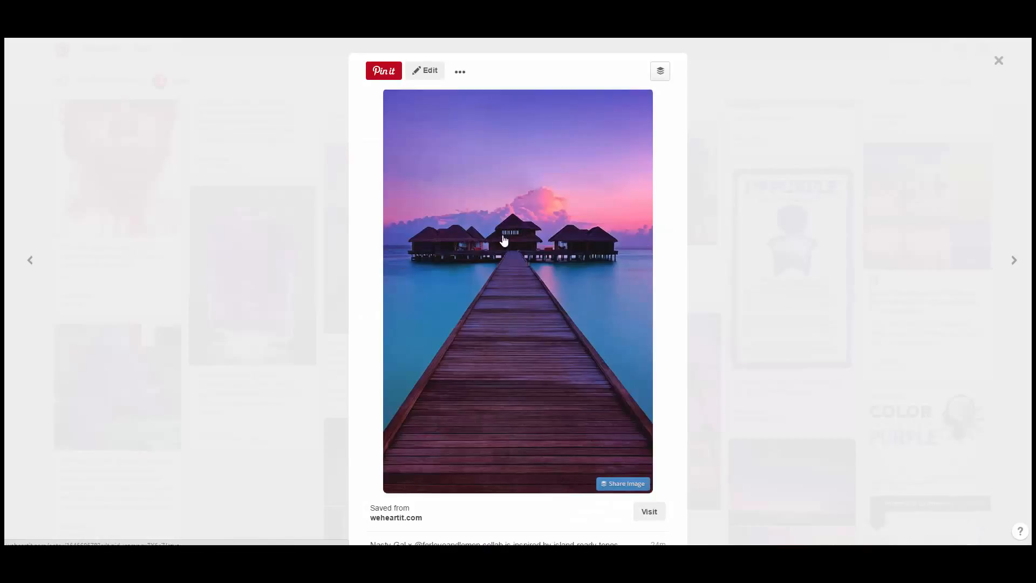
right_click(521, 269)
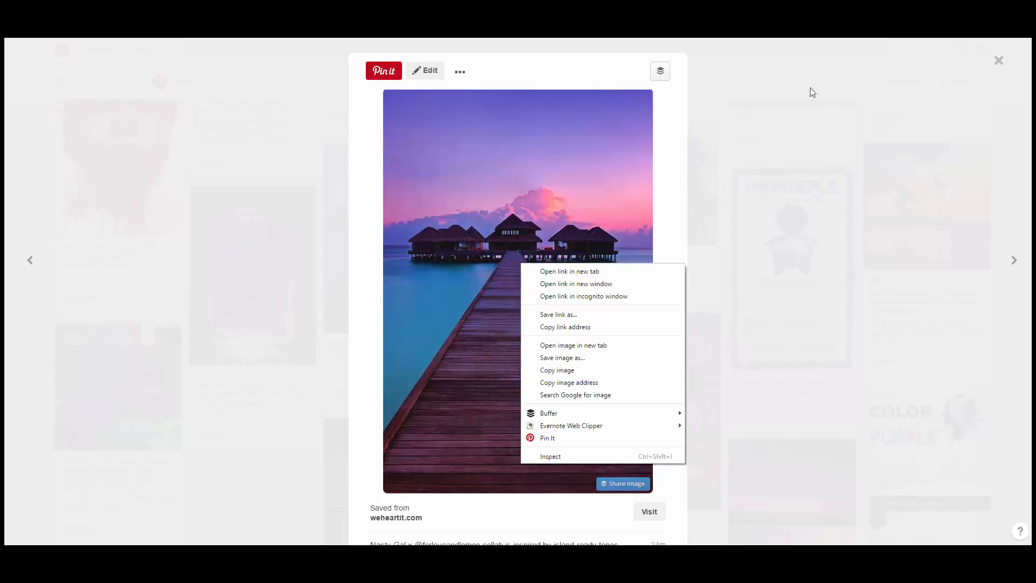
click(998, 61)
click(998, 61)
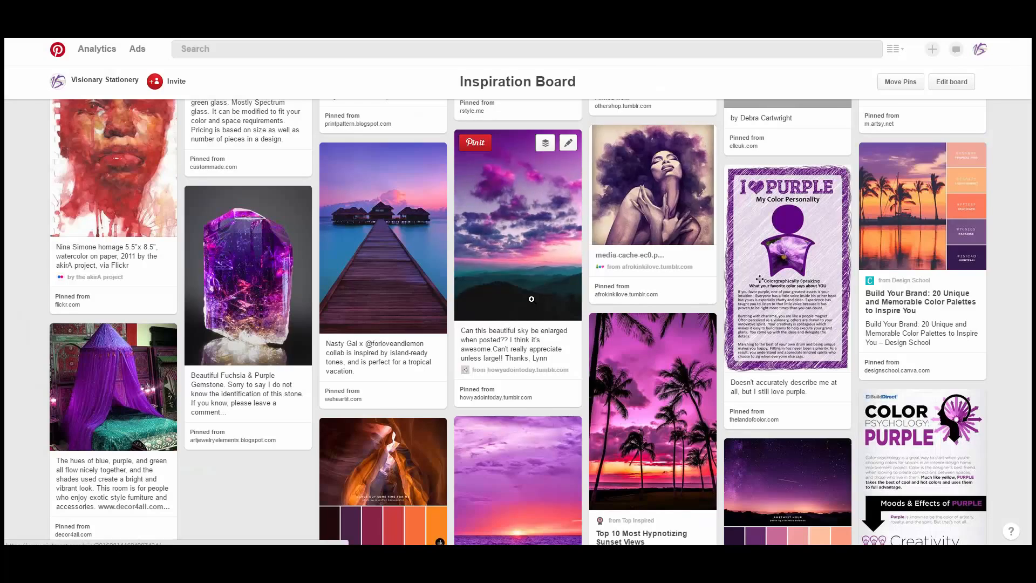
scroll(464, 140, down, 4)
scroll(464, 140, up, 8)
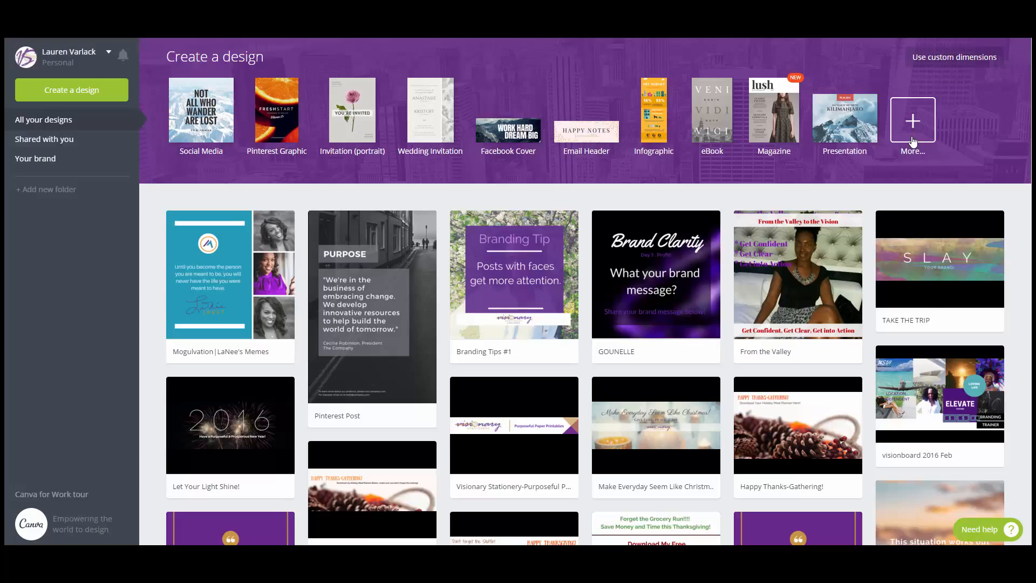
Step: Switch to Canva and examine the full range of design types, from social media posts to ads
click(913, 141)
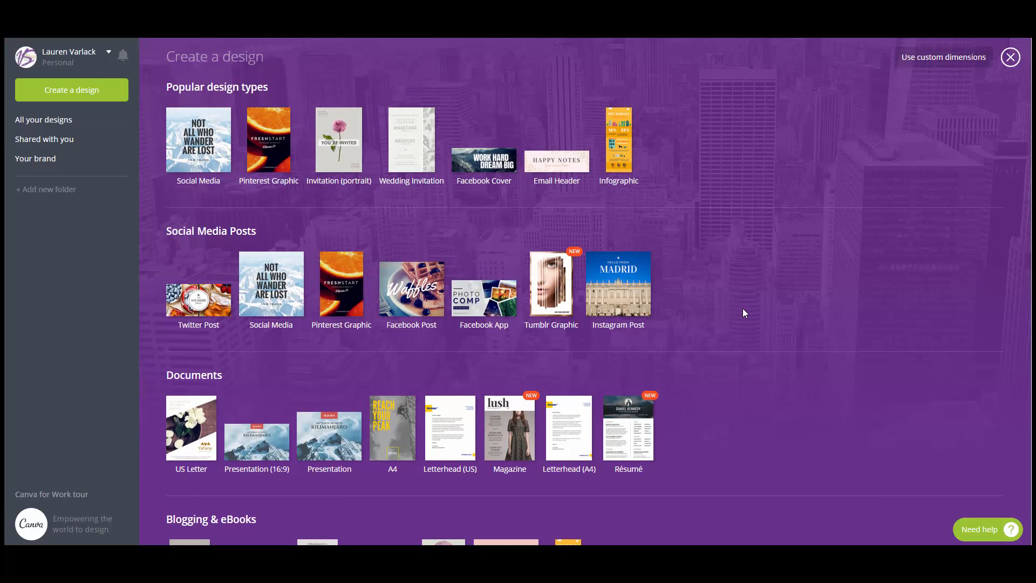
scroll(742, 313, down, 2)
scroll(742, 312, up, 2)
scroll(701, 249, down, 2)
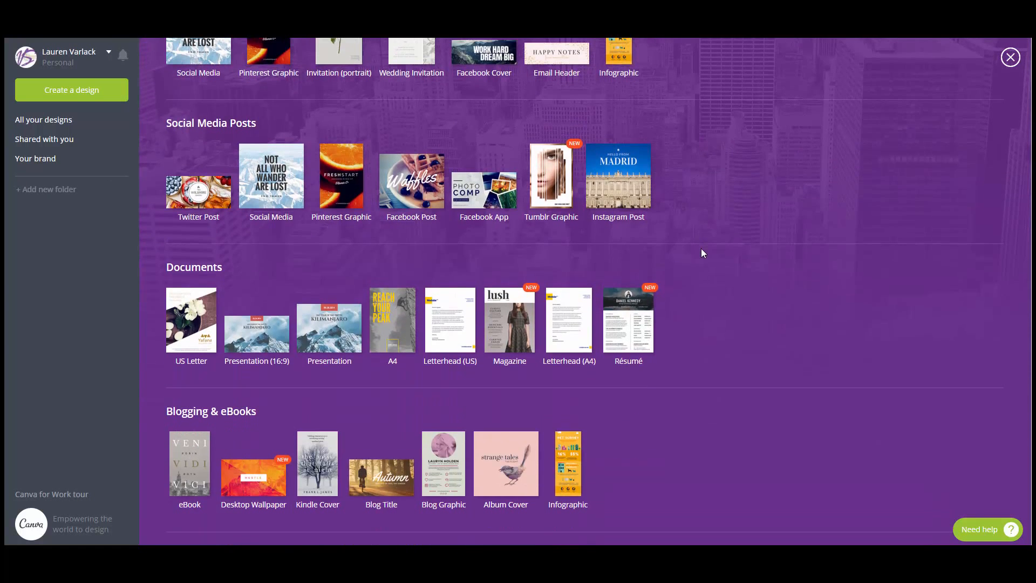
scroll(702, 250, down, 2)
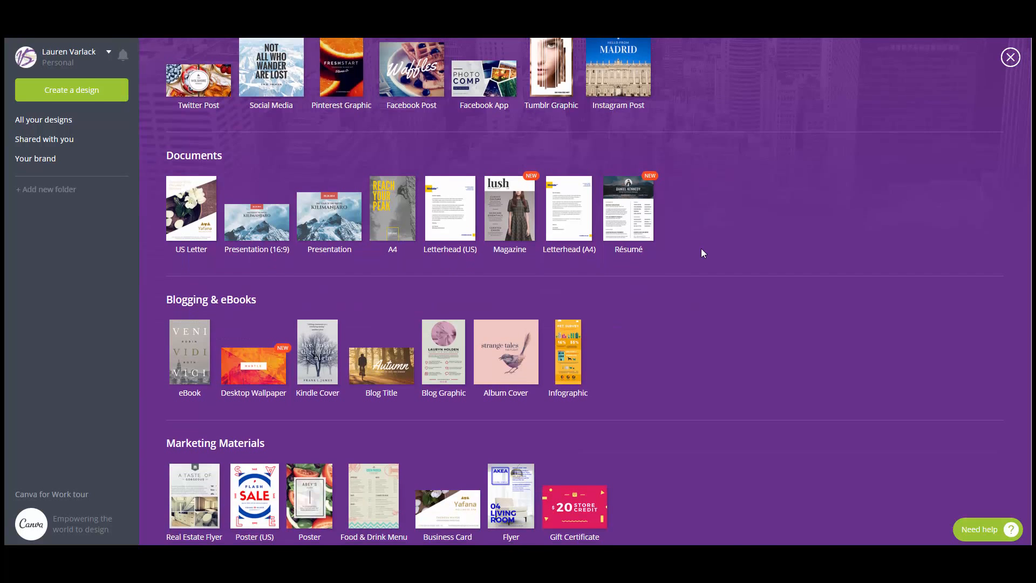
scroll(701, 251, down, 2)
scroll(700, 248, down, 1)
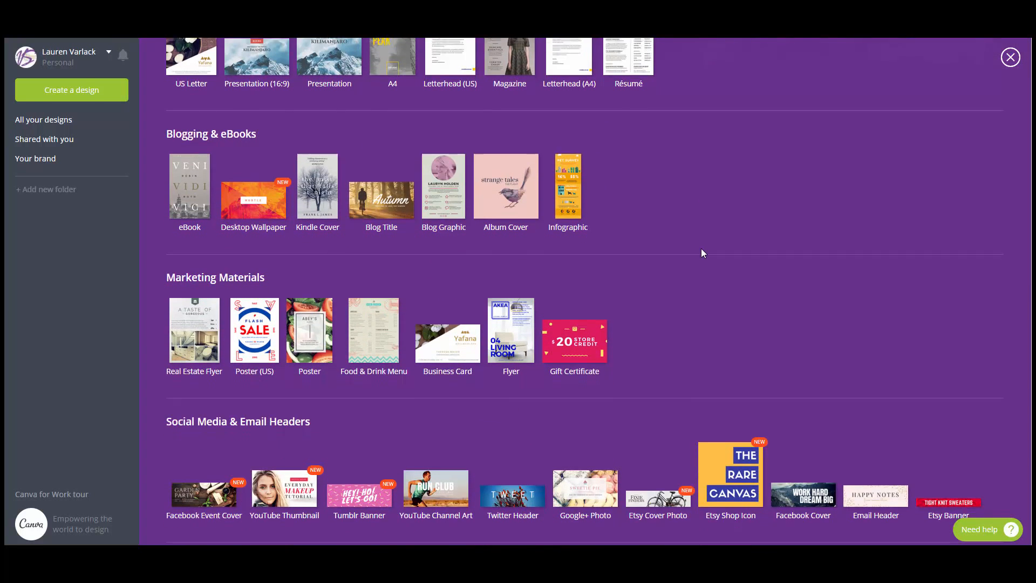
scroll(700, 248, down, 3)
scroll(700, 253, down, 2)
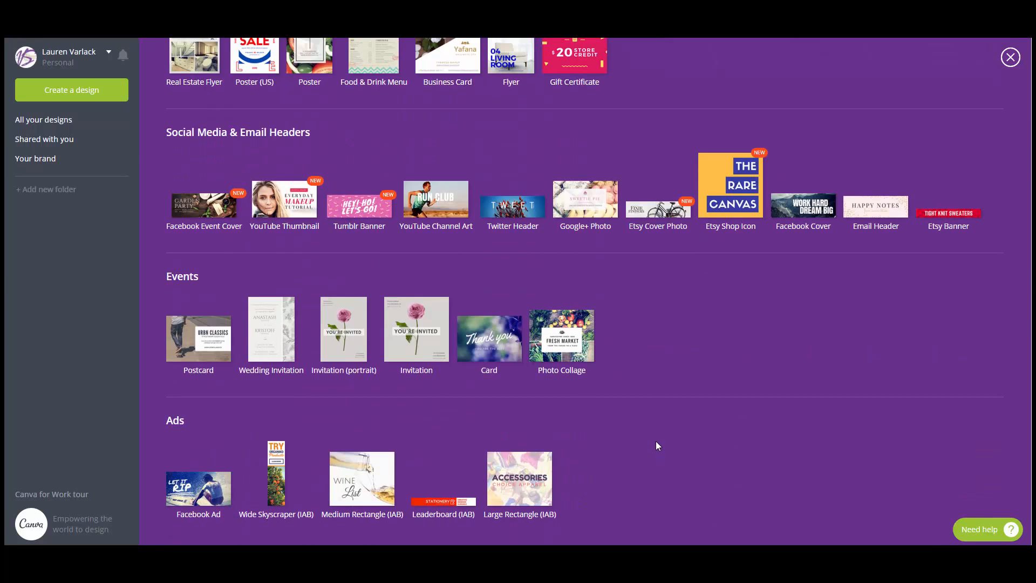
scroll(655, 441, up, 5)
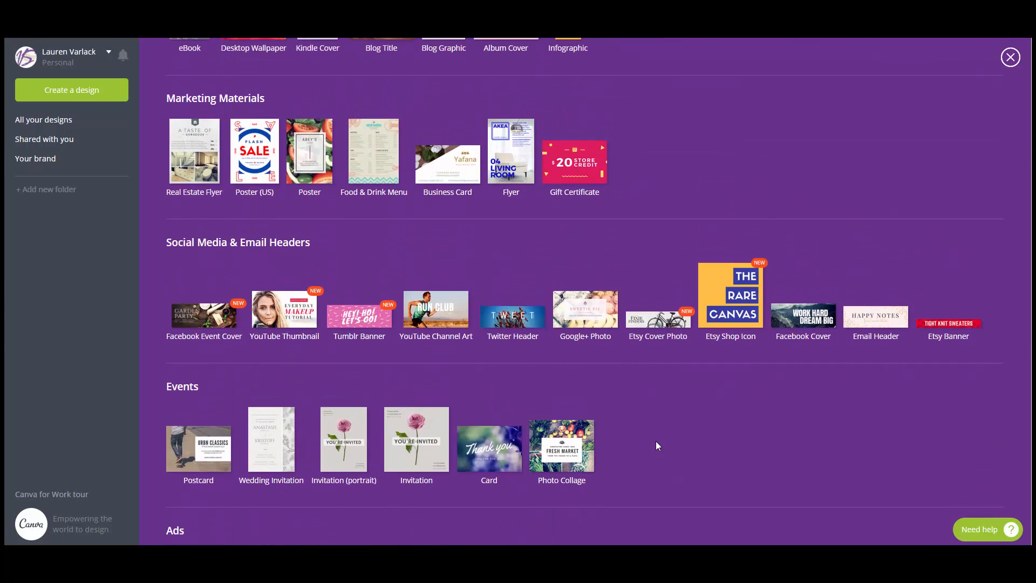
scroll(656, 442, up, 5)
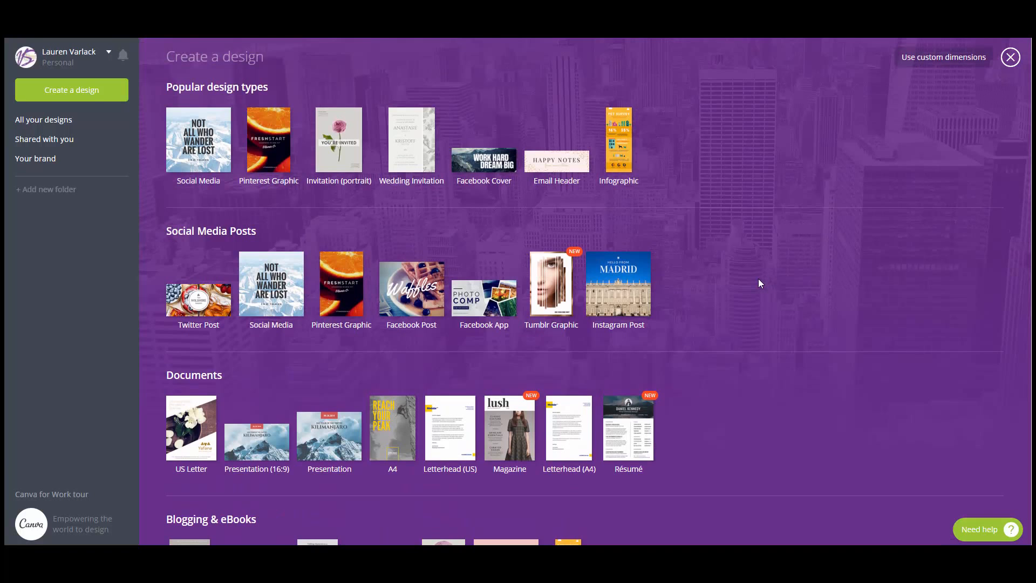
Step: Create a new blank Desktop Wallpaper design from the Blogging & eBooks category
scroll(758, 279, down, 3)
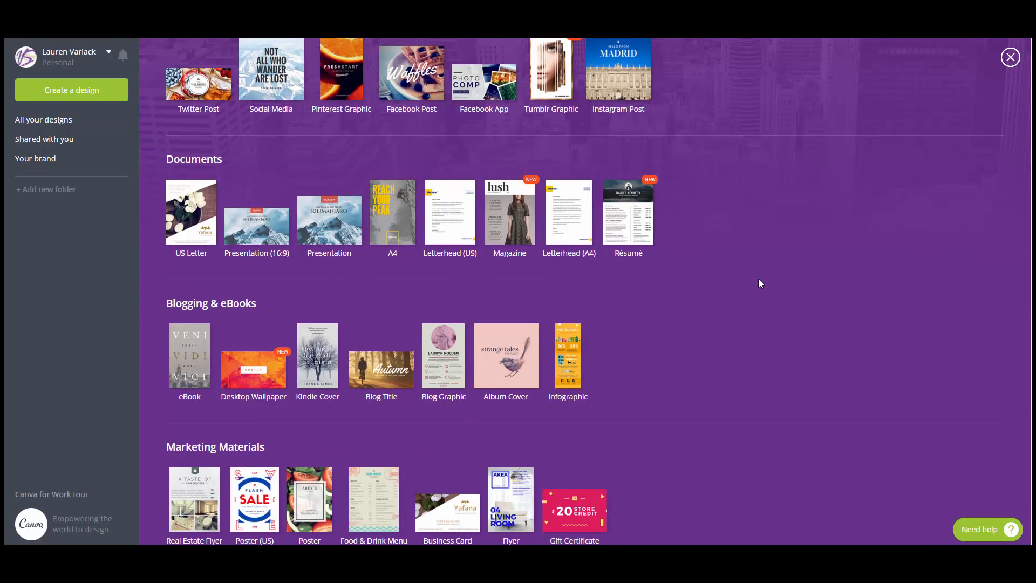
scroll(758, 280, up, 3)
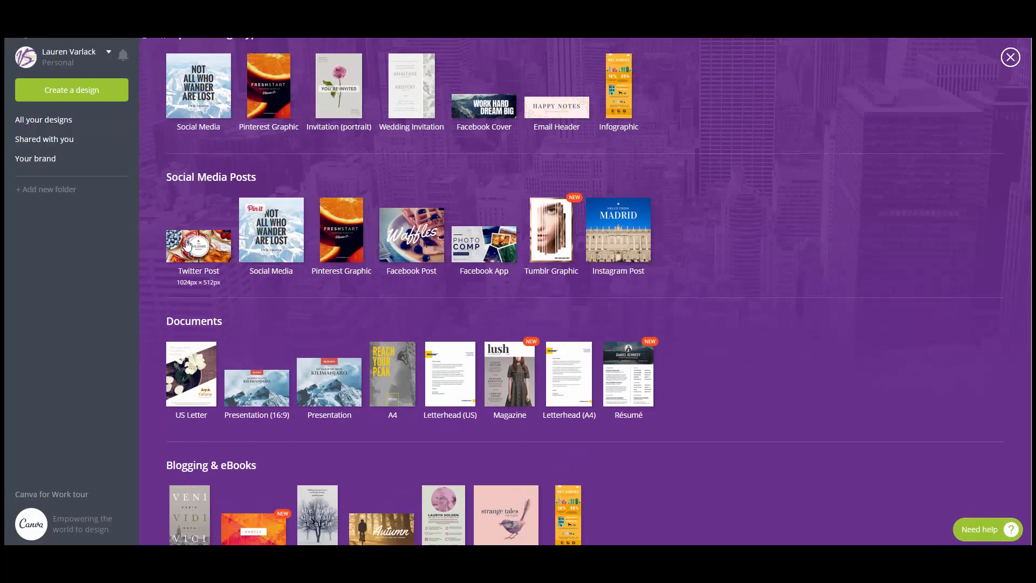
scroll(252, 279, down, 1)
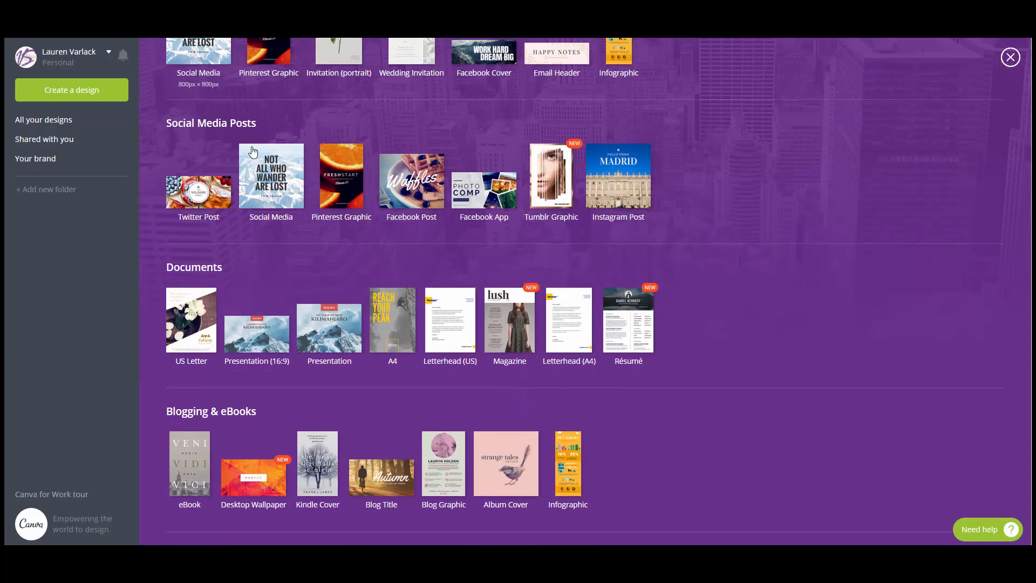
scroll(682, 369, down, 1)
scroll(681, 368, down, 1)
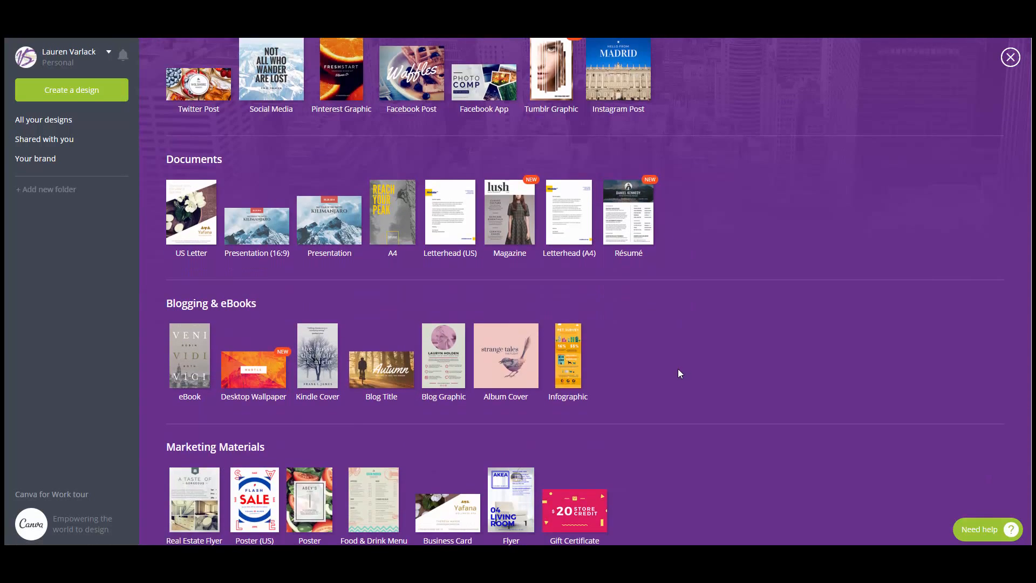
click(273, 364)
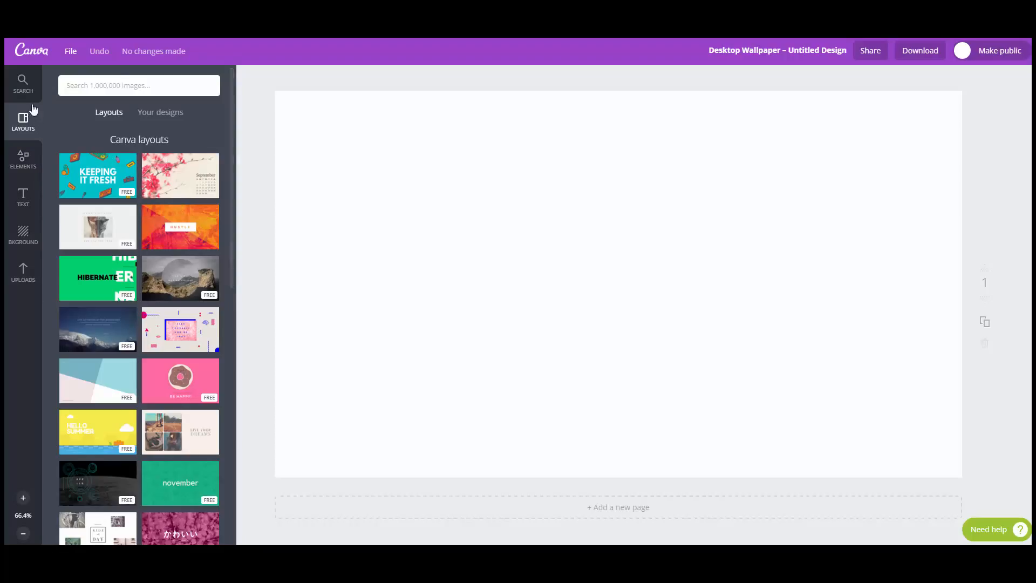
Step: Fill the blank page with the six-cell photo grid that has two large cells and four small ones at opposite corners
click(30, 160)
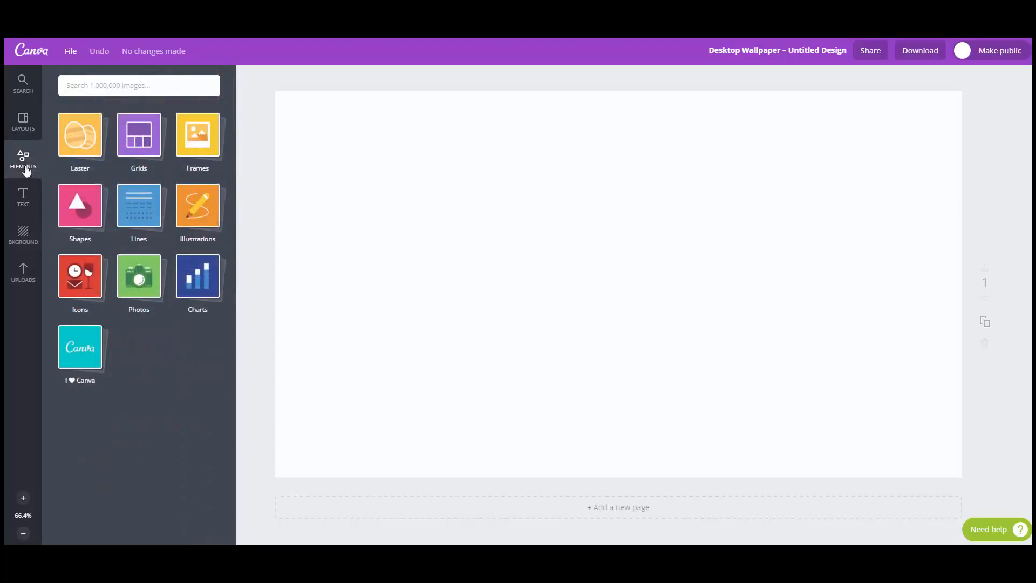
click(127, 141)
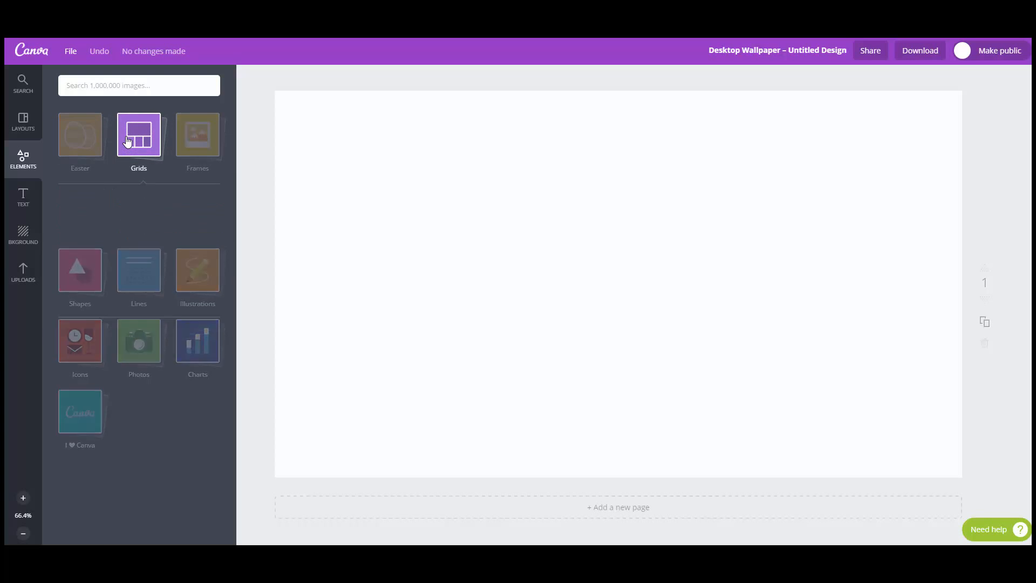
scroll(152, 280, down, 4)
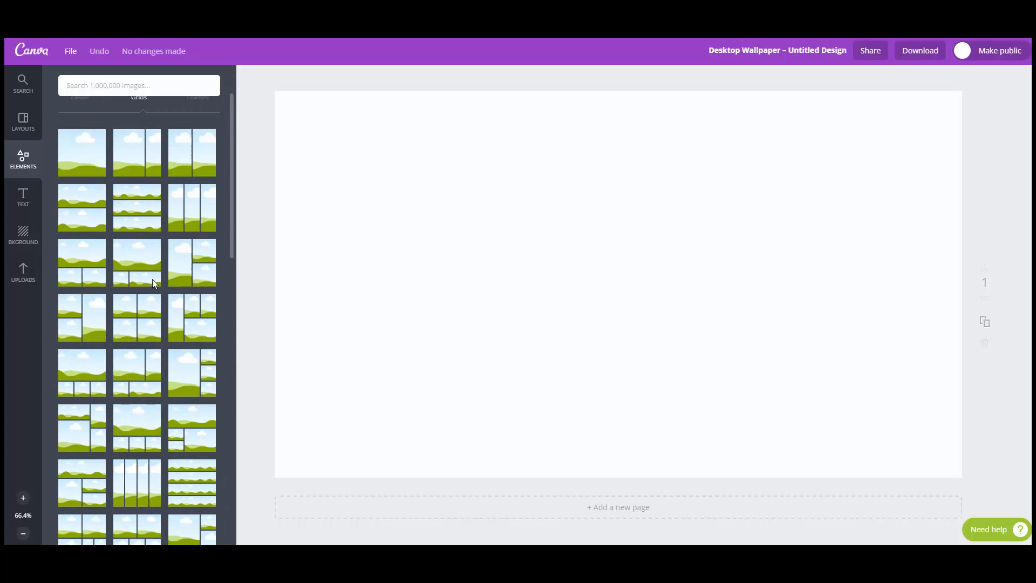
scroll(154, 284, down, 3)
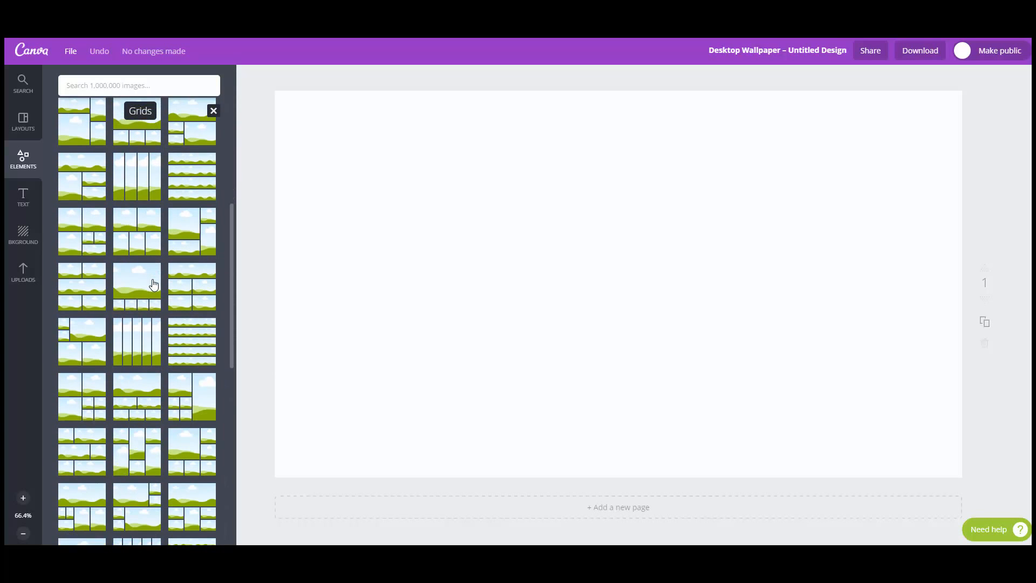
scroll(154, 285, down, 5)
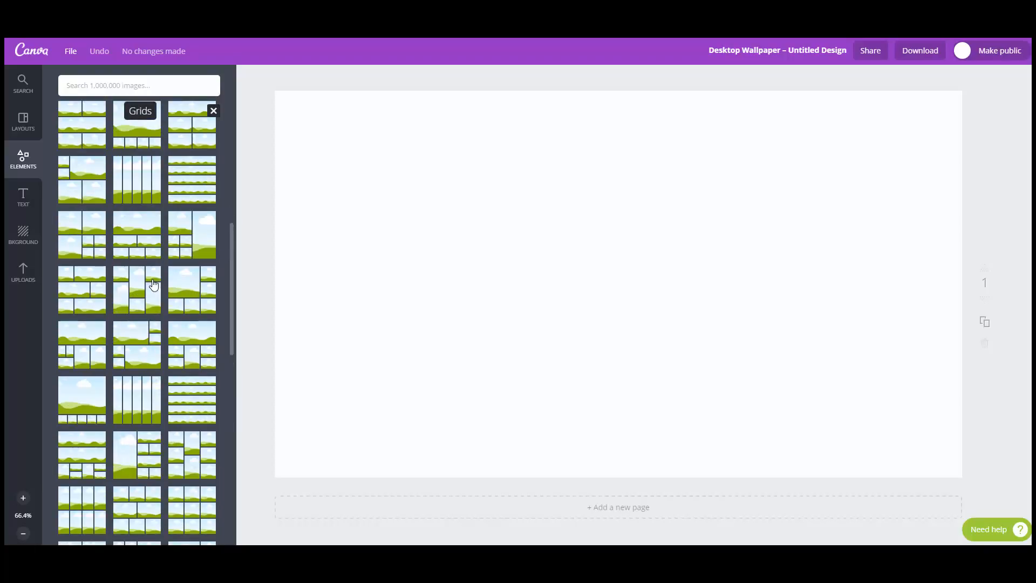
scroll(62, 323, down, 1)
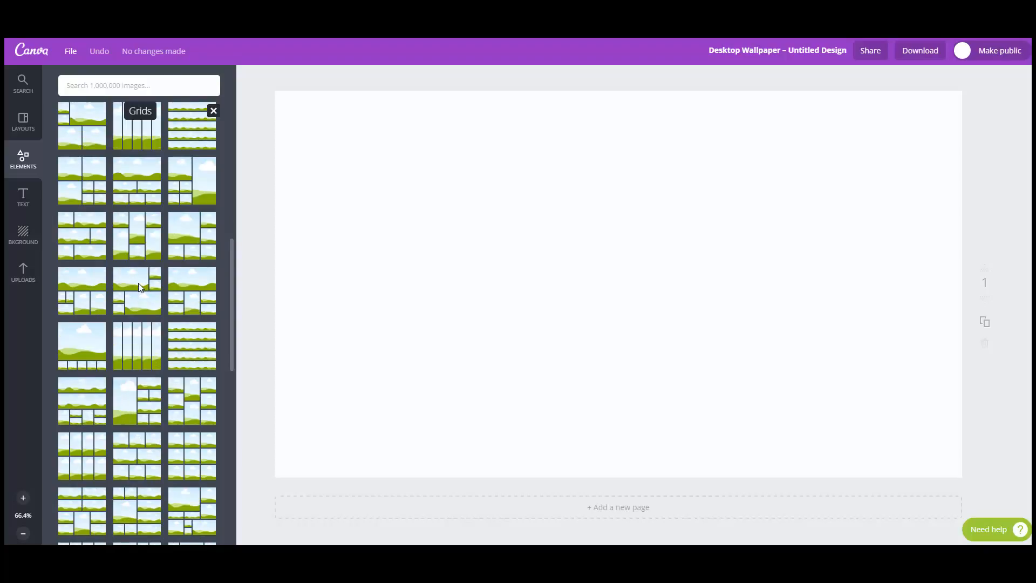
drag(139, 288, 793, 264)
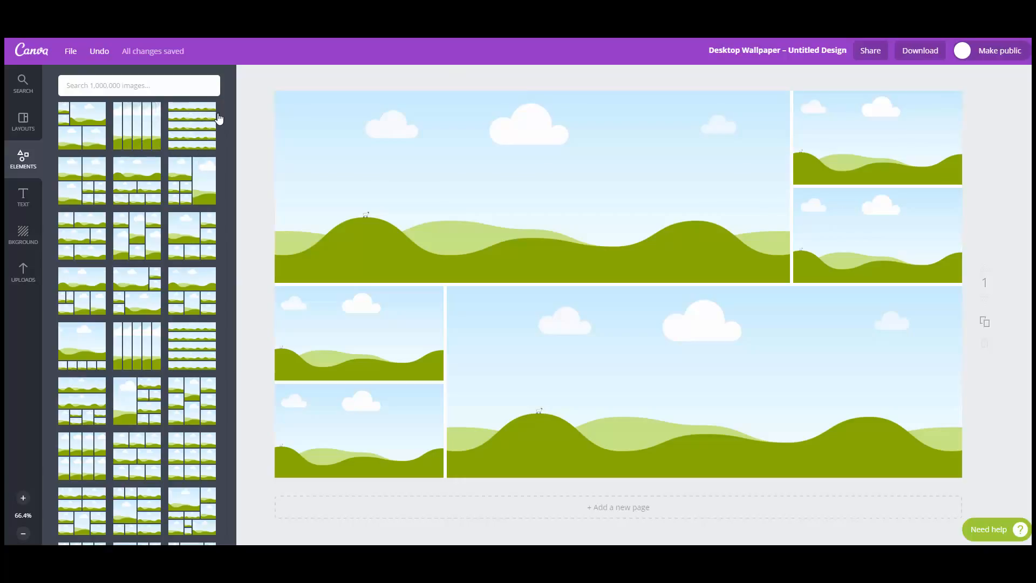
Step: Upload the image moodboard1 from the Design Slay Videos folder to the design's uploads
scroll(211, 125, up, 5)
click(23, 160)
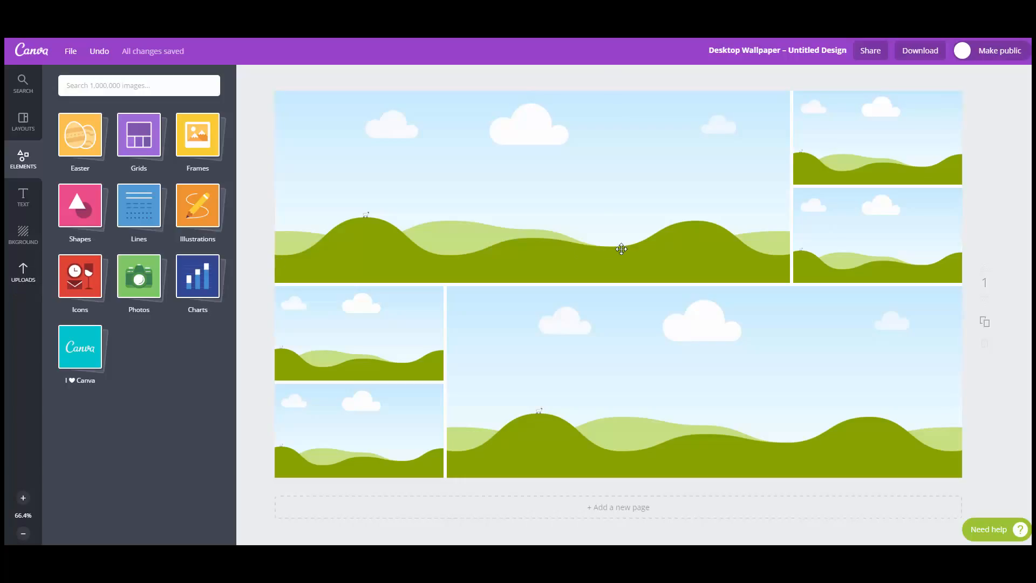
click(35, 280)
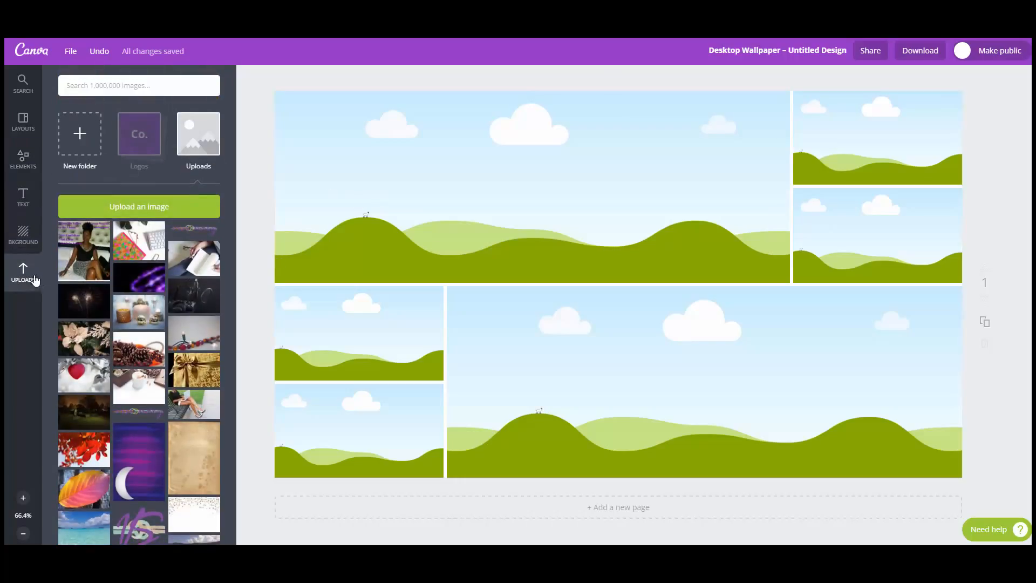
click(122, 209)
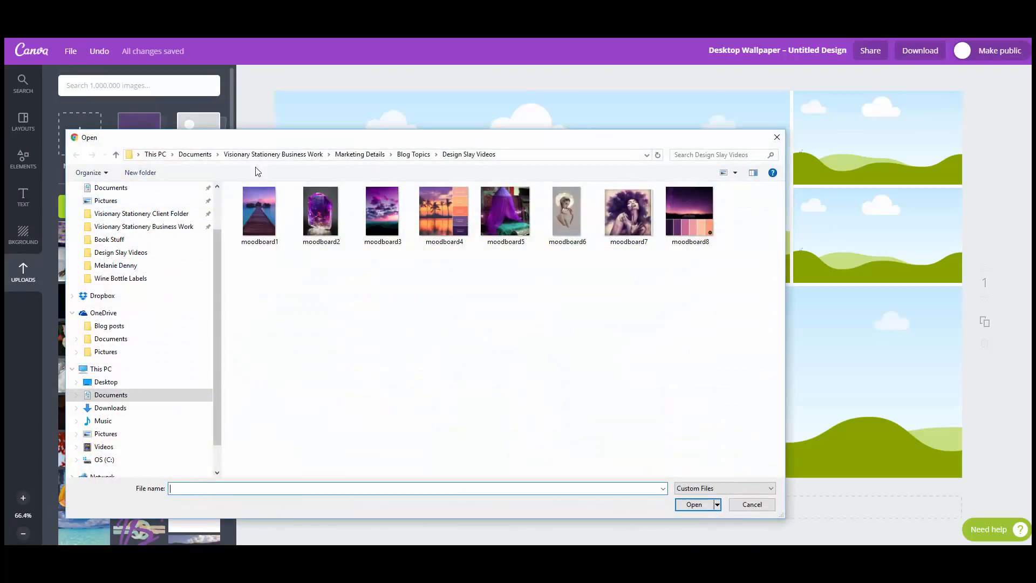
click(264, 231)
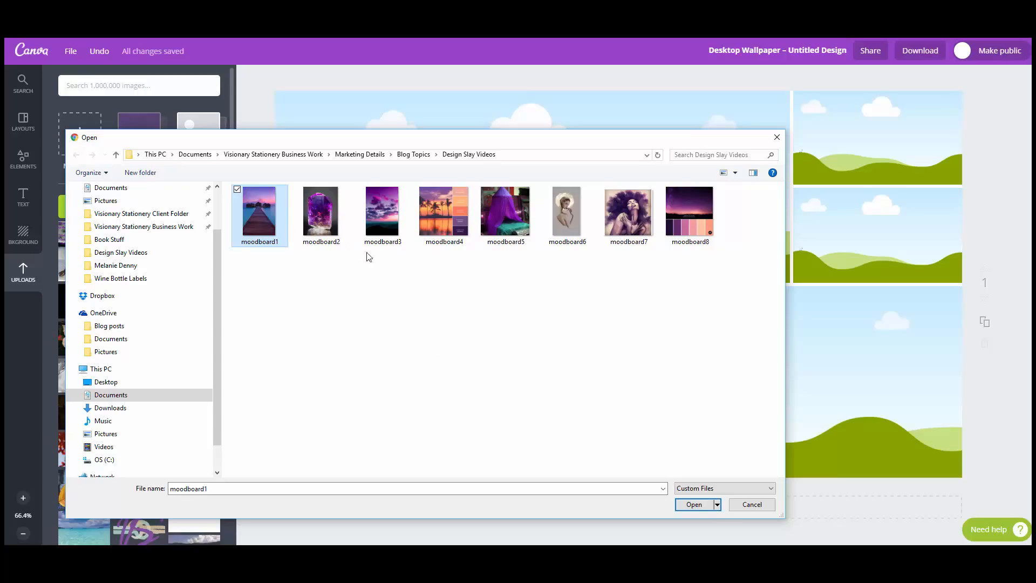
click(714, 510)
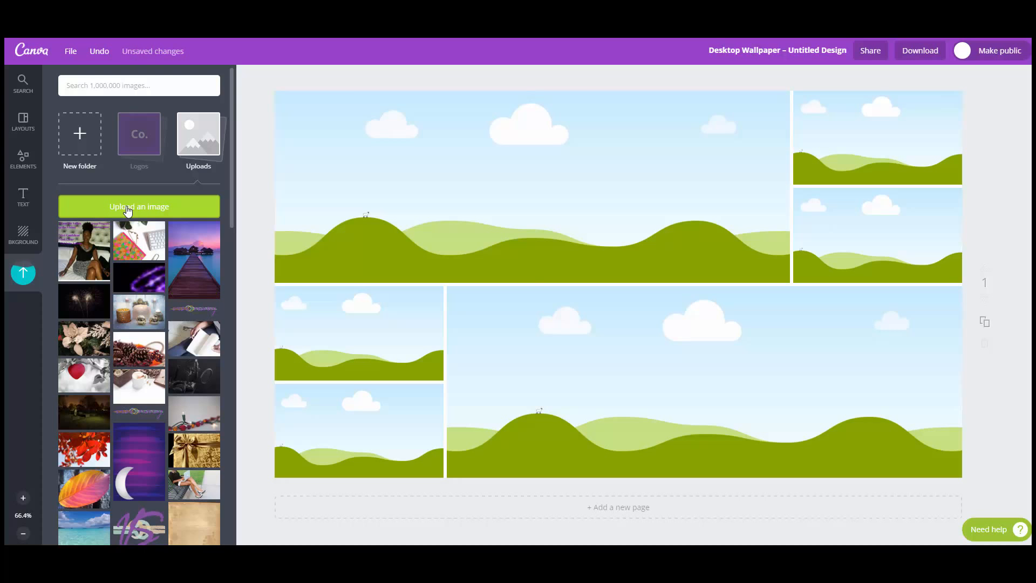
Step: Upload the image moodboard2 from the Design Slay Videos folder
click(128, 207)
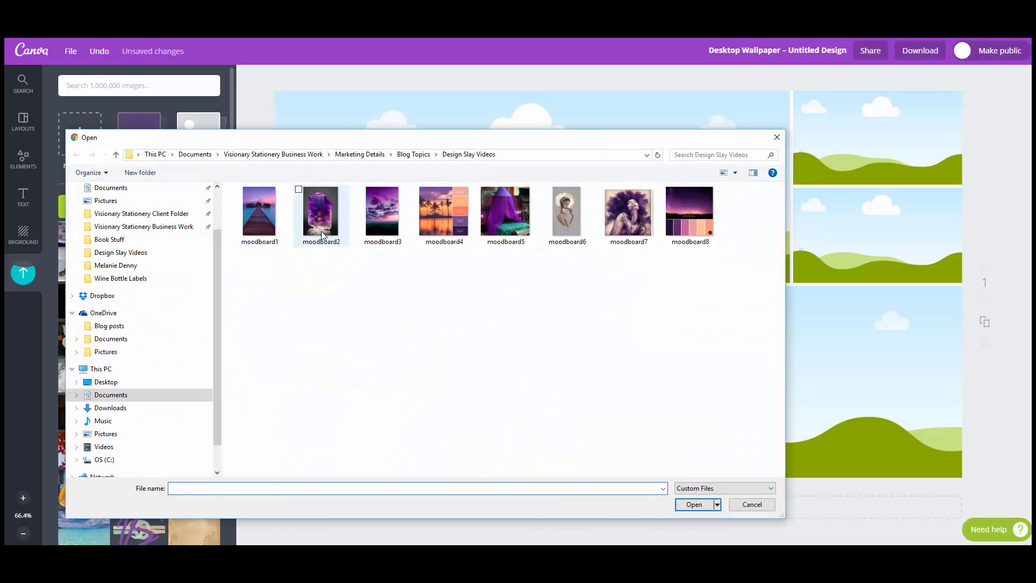
click(321, 213)
click(703, 508)
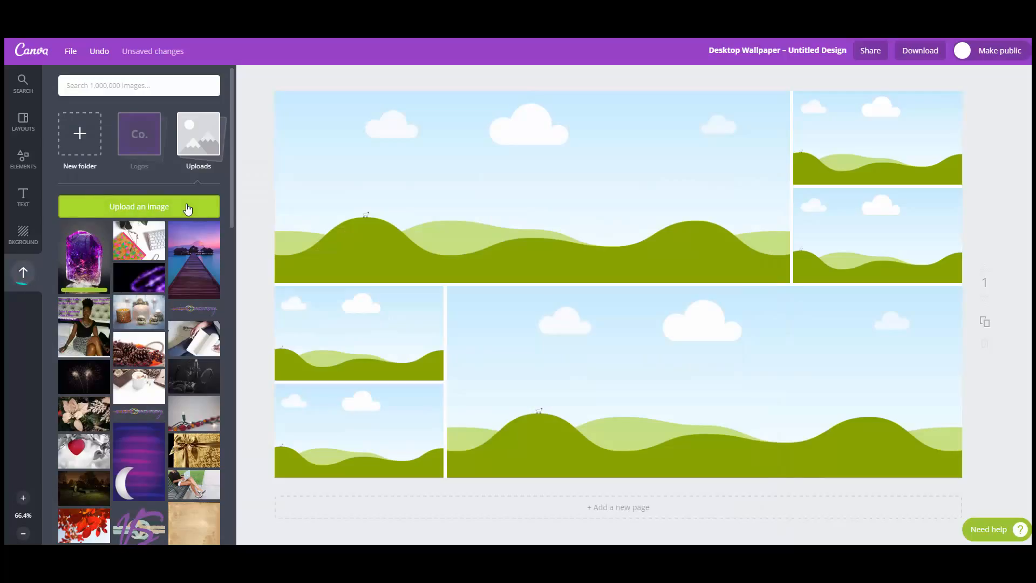
Step: Upload the images moodboard3 through moodboard8 from the Design Slay Videos folder together in one batch
click(187, 209)
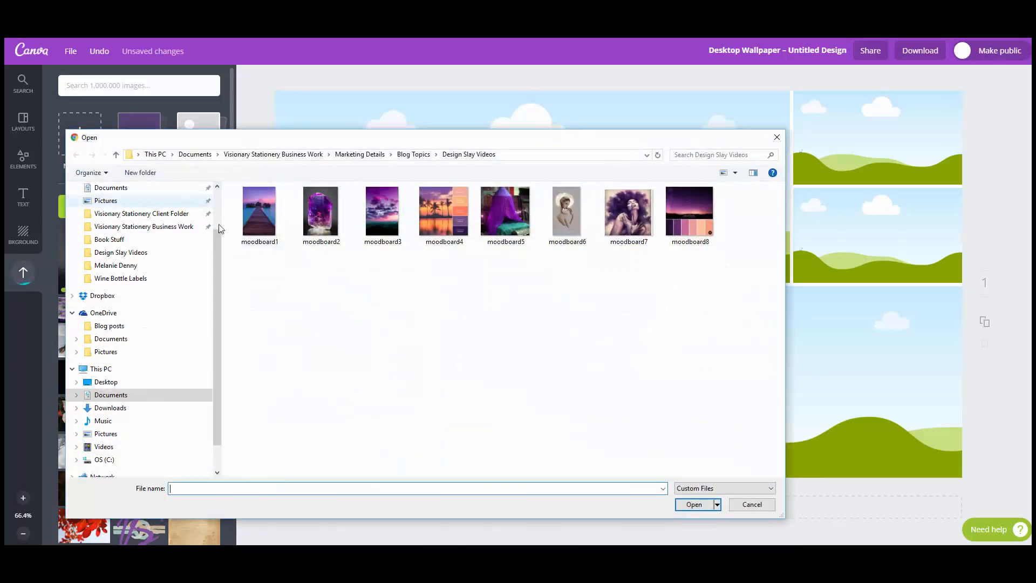
click(379, 232)
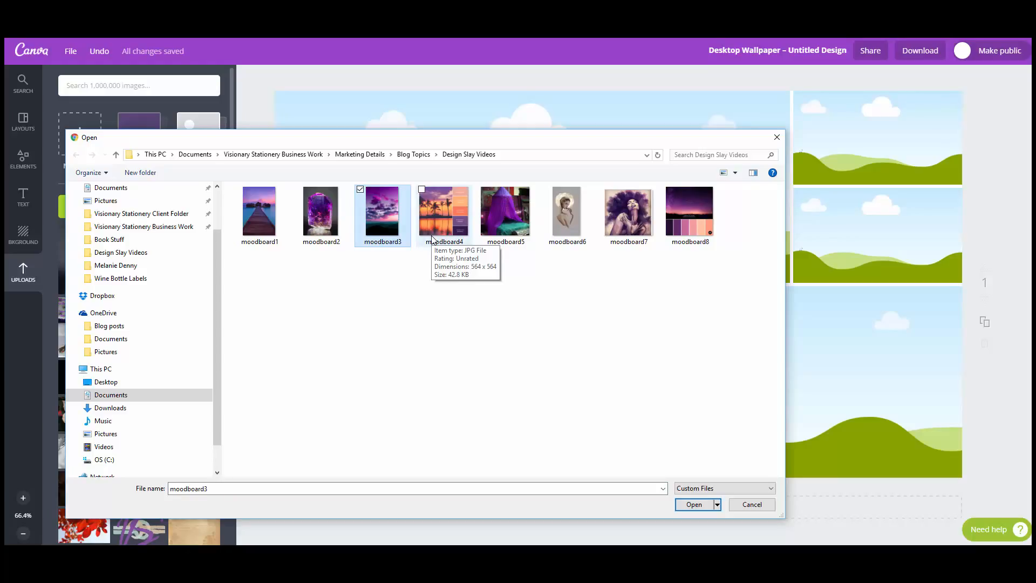
click(431, 238)
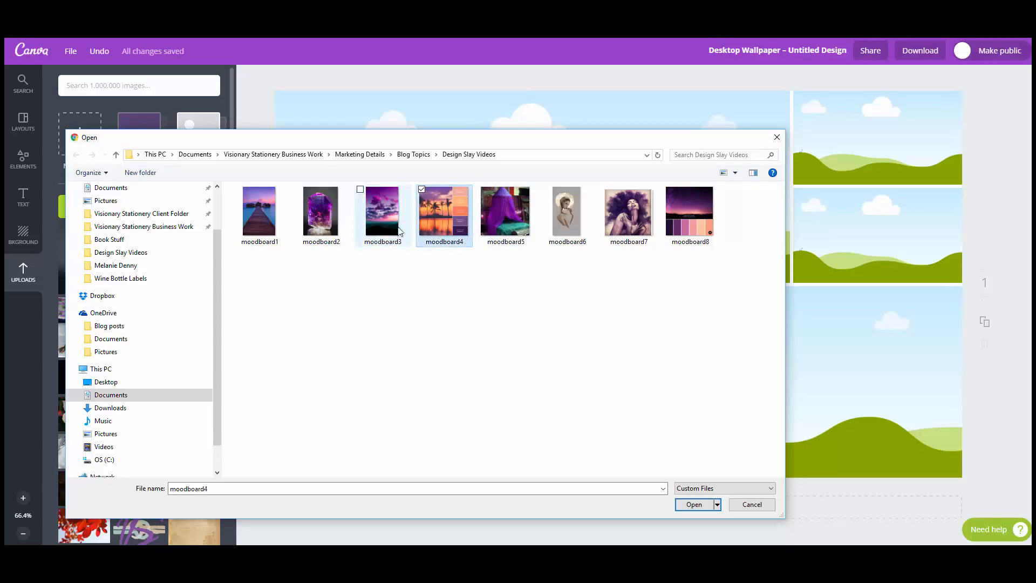
click(388, 240)
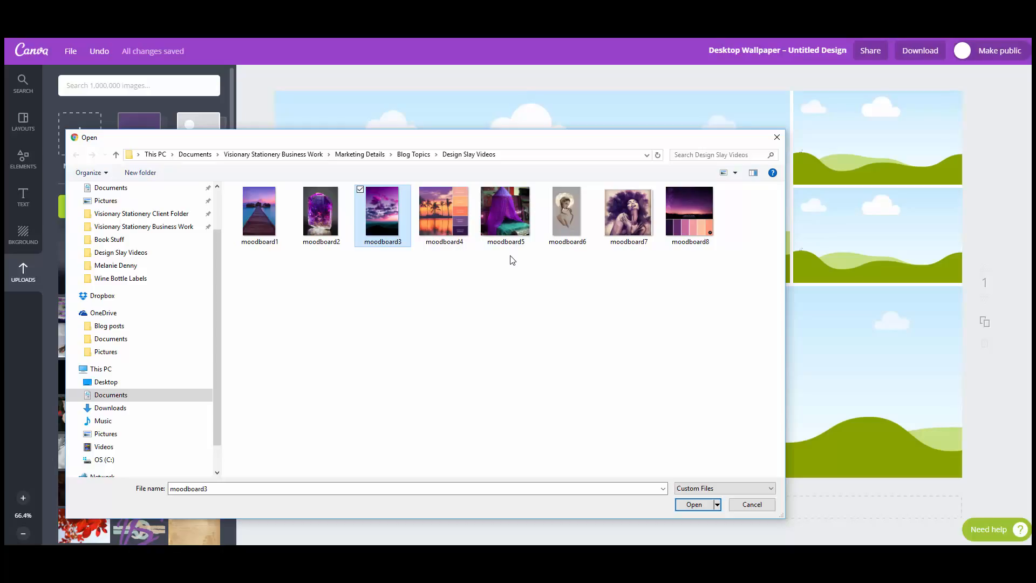
ctrl+click(433, 224)
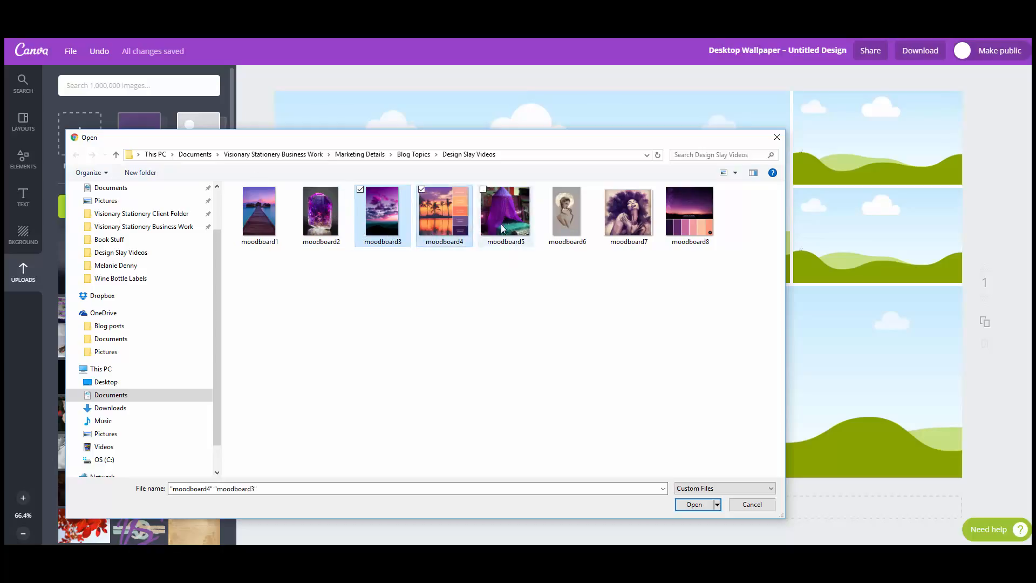
ctrl+click(502, 224)
ctrl+click(589, 231)
ctrl+click(628, 232)
ctrl+click(667, 233)
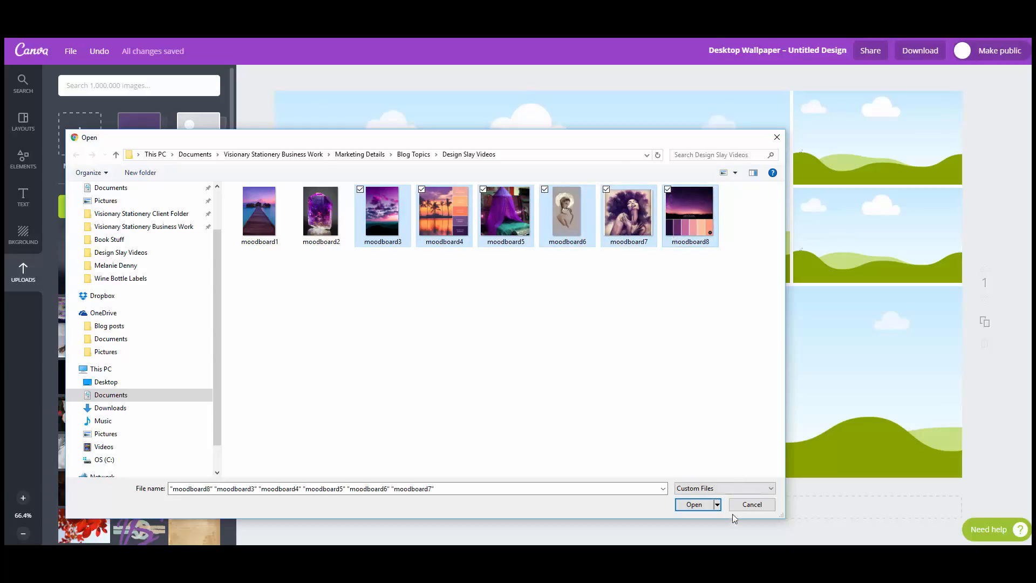
click(695, 505)
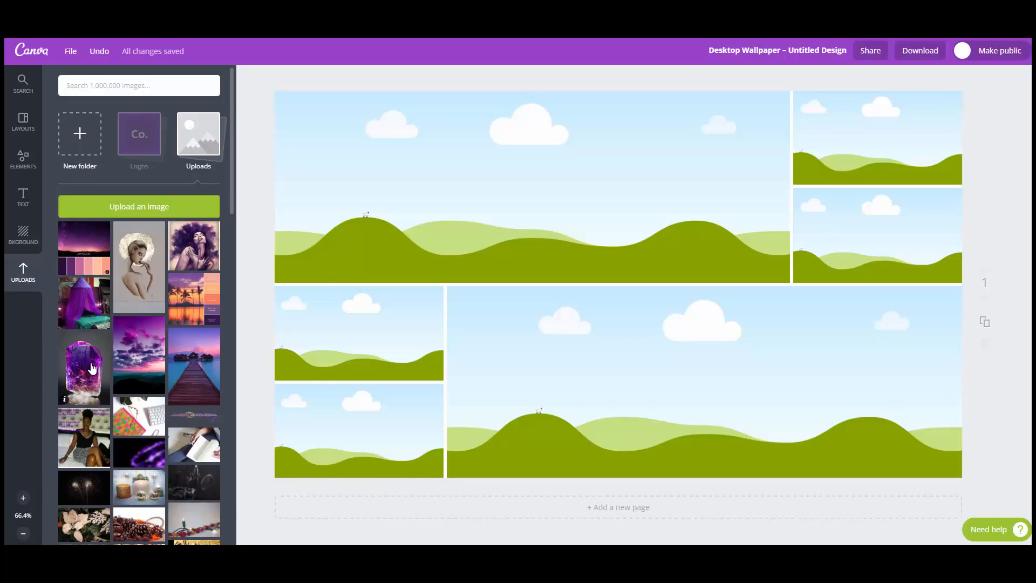
Step: Place the purple crystal image in the upper small cell of the grid's lower-left pair and shift its crop to show more of the base
drag(91, 368, 383, 343)
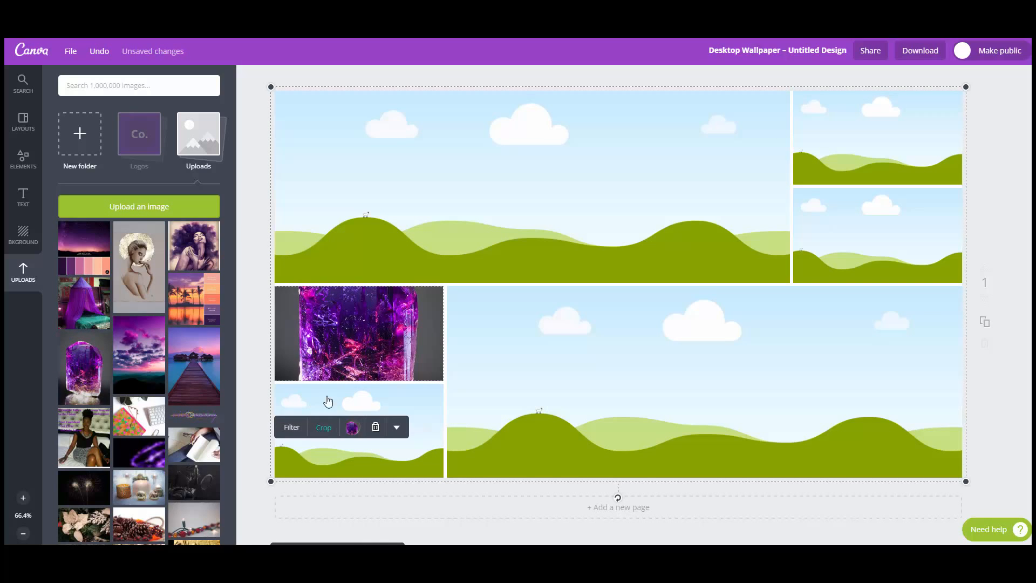
click(324, 427)
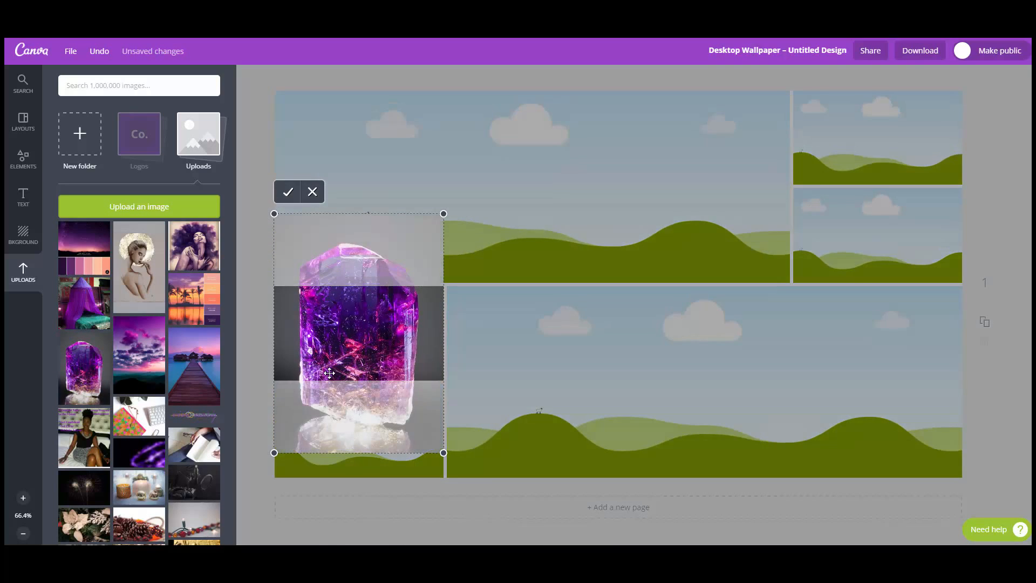
click(314, 199)
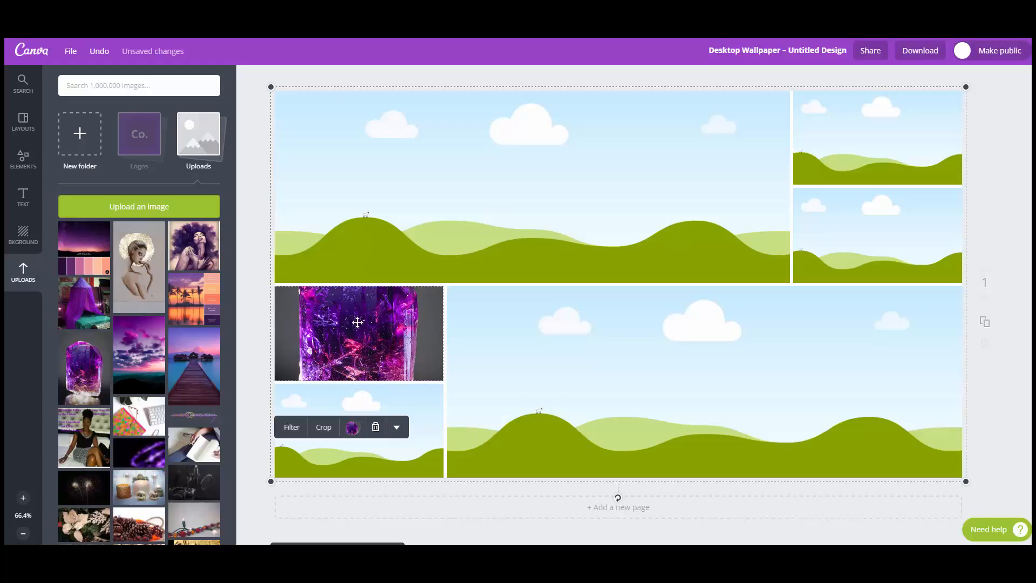
click(330, 434)
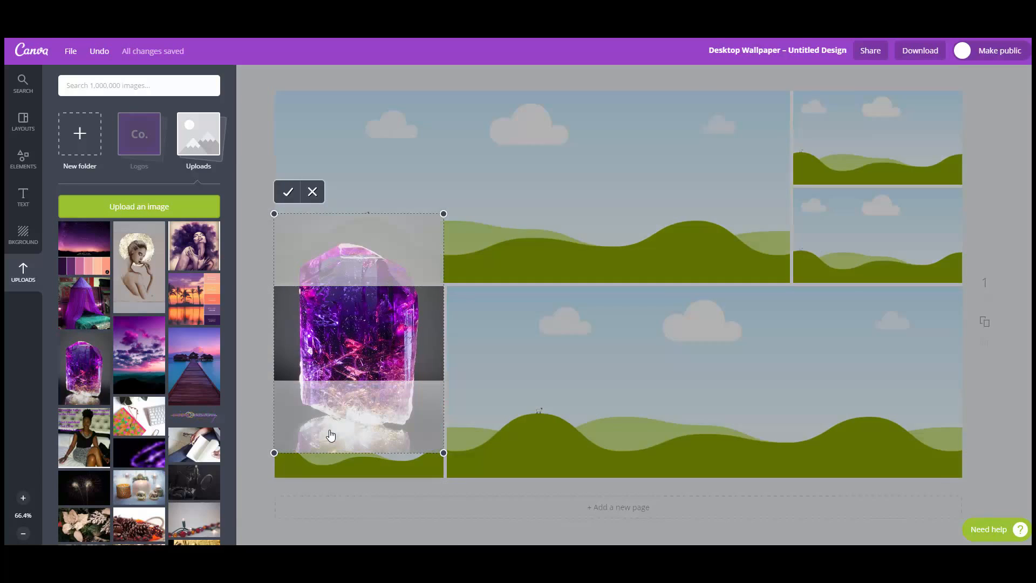
mouse_move(356, 320)
mouse_down()
mouse_move(357, 291)
mouse_move(367, 323)
mouse_up()
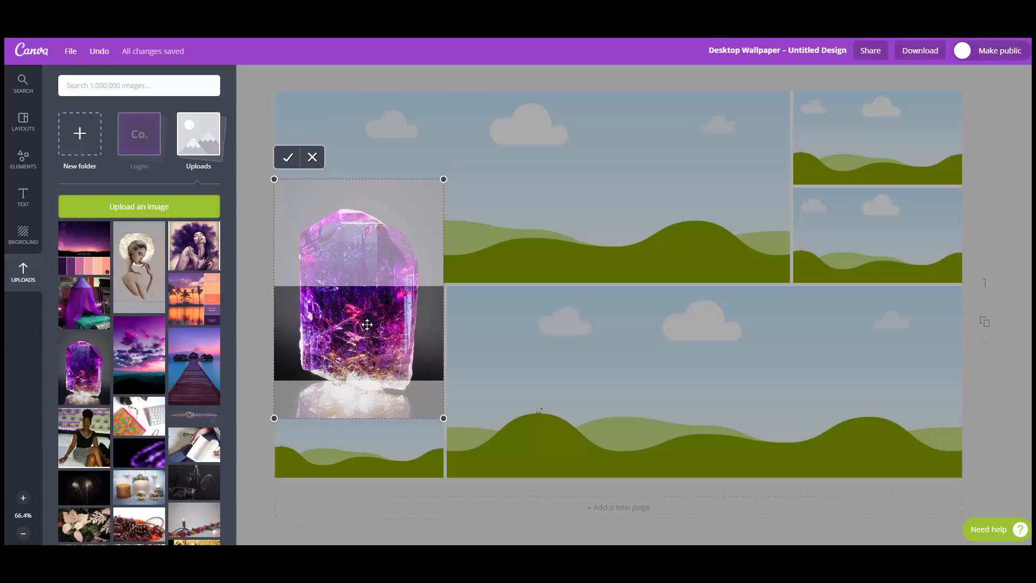
click(287, 158)
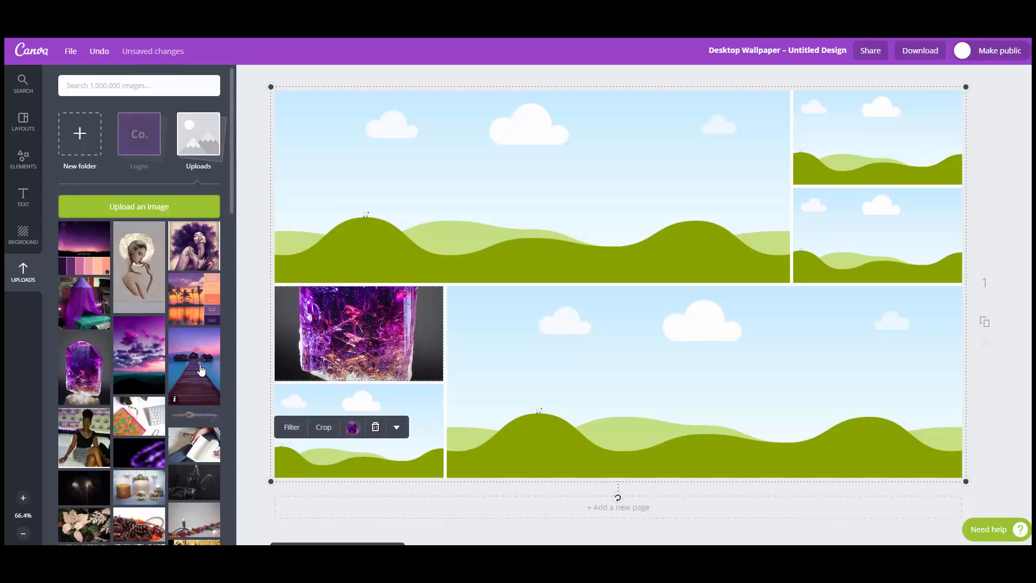
Step: Fill the grid's large lower cell with the wooden pier image and shift its crop to frame the huts and pink sky
drag(205, 365, 598, 378)
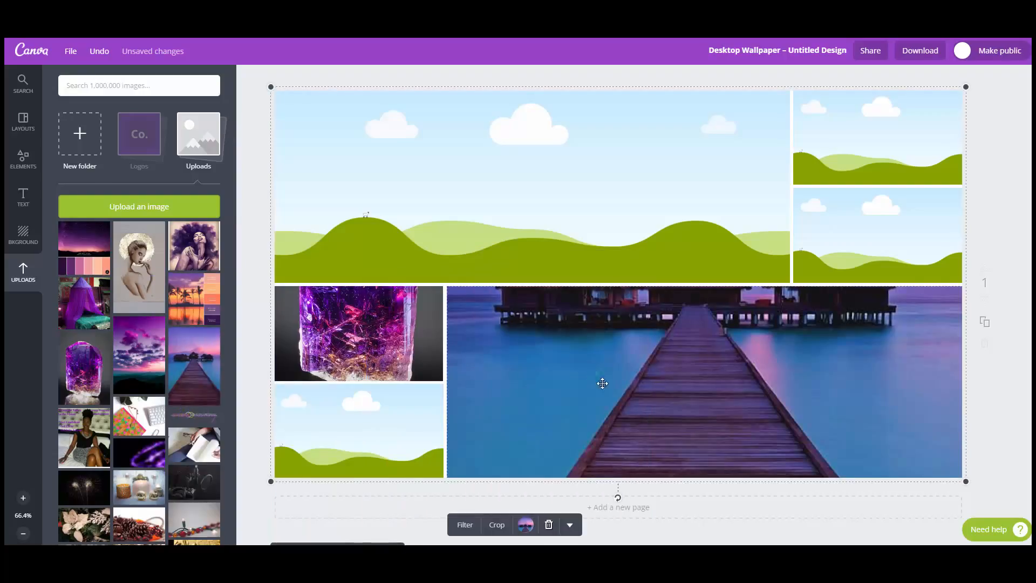
click(497, 526)
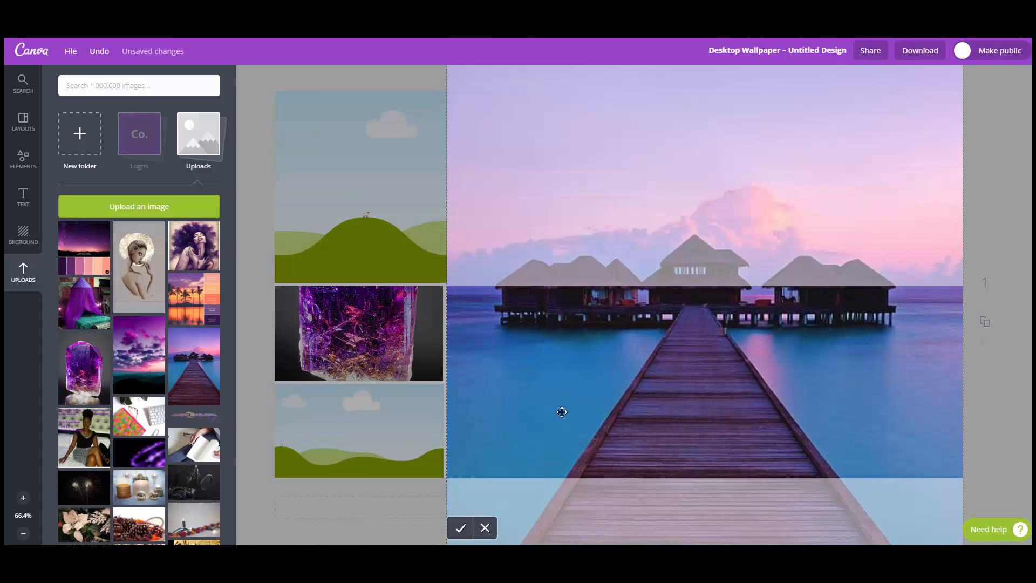
drag(559, 412, 563, 452)
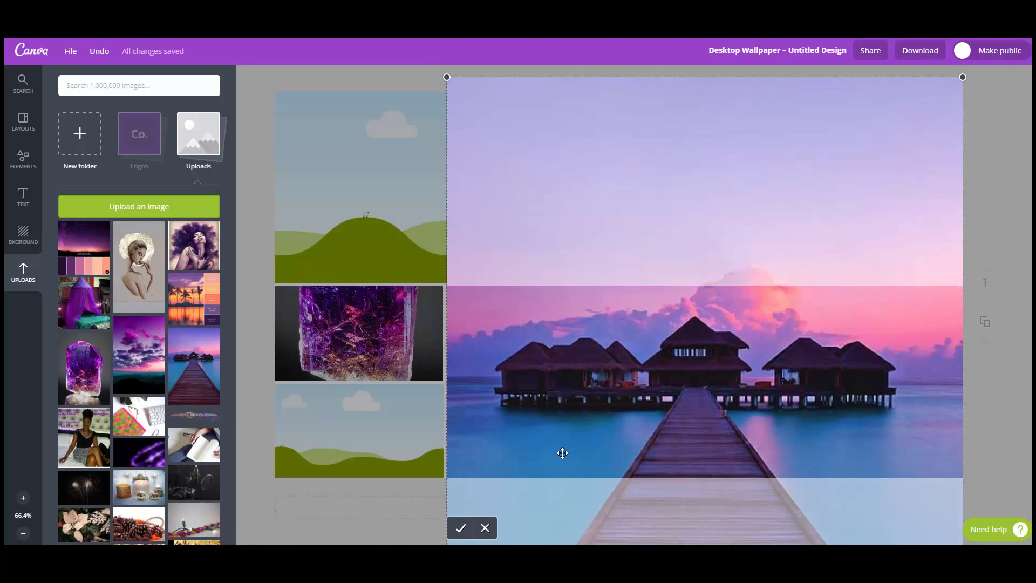
click(459, 528)
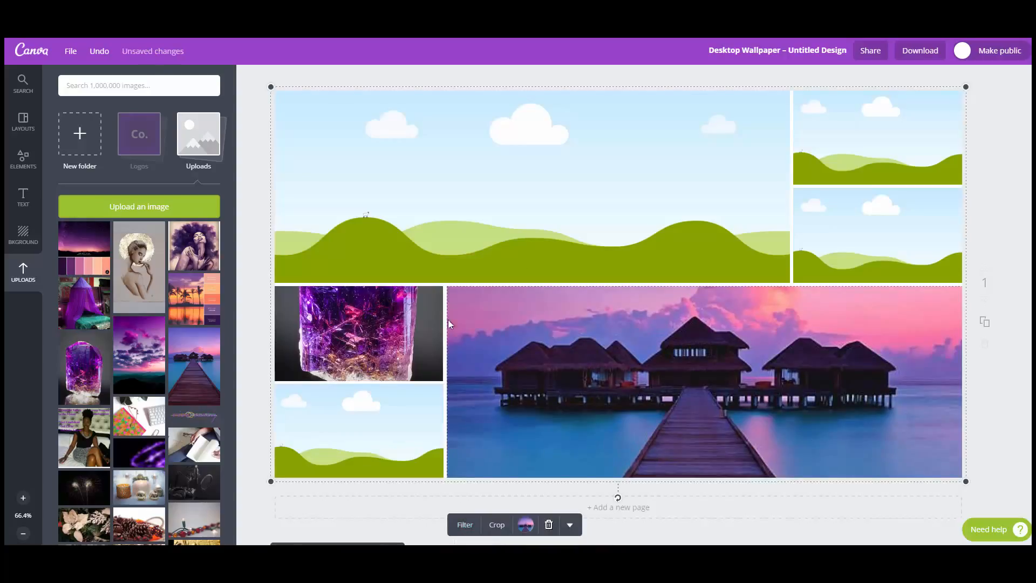
click(254, 449)
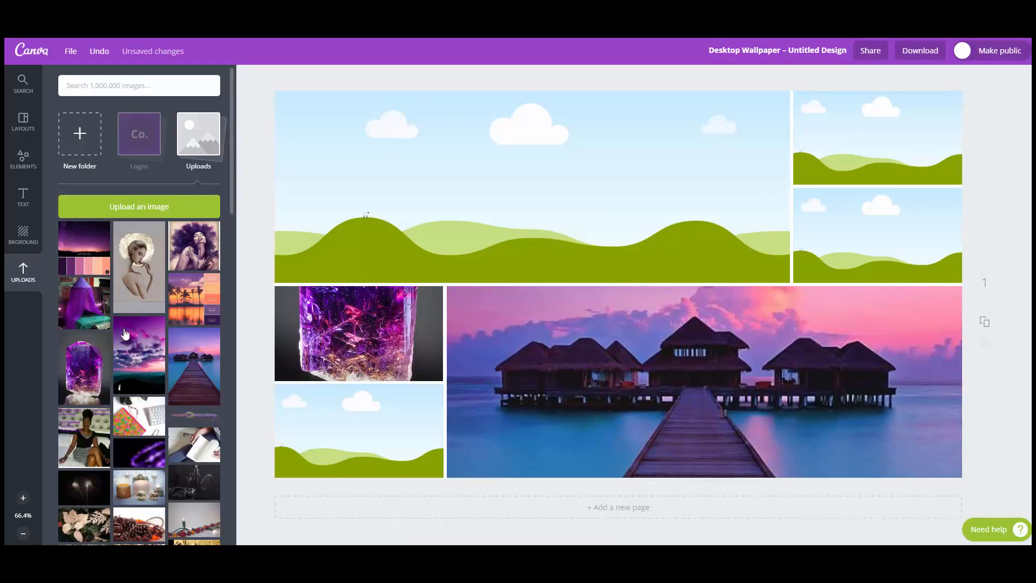
Step: Place the woman with the gold halo in the lower small cell of the upper-right pair and reposition its crop around her head
drag(142, 264, 842, 197)
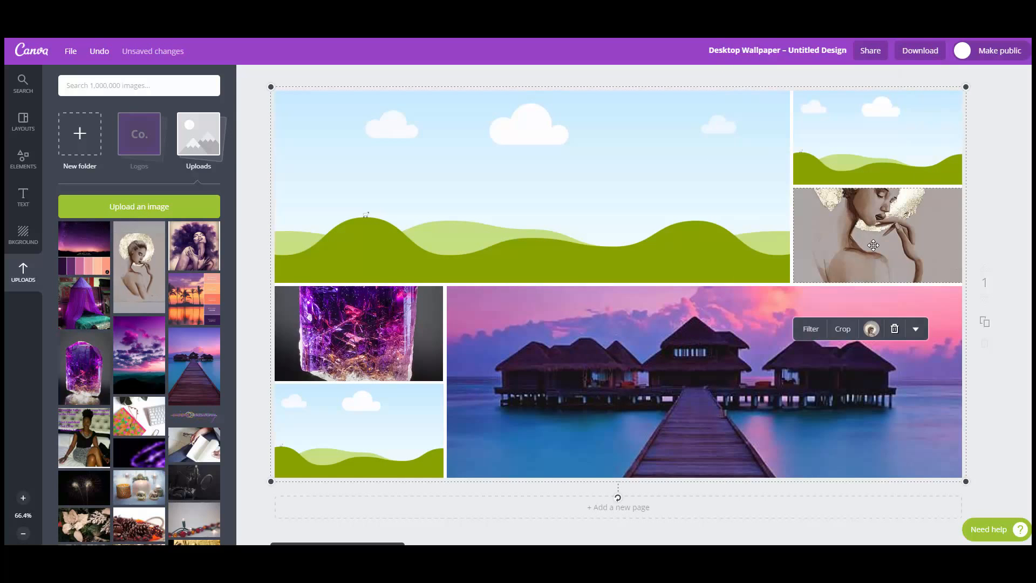
click(841, 330)
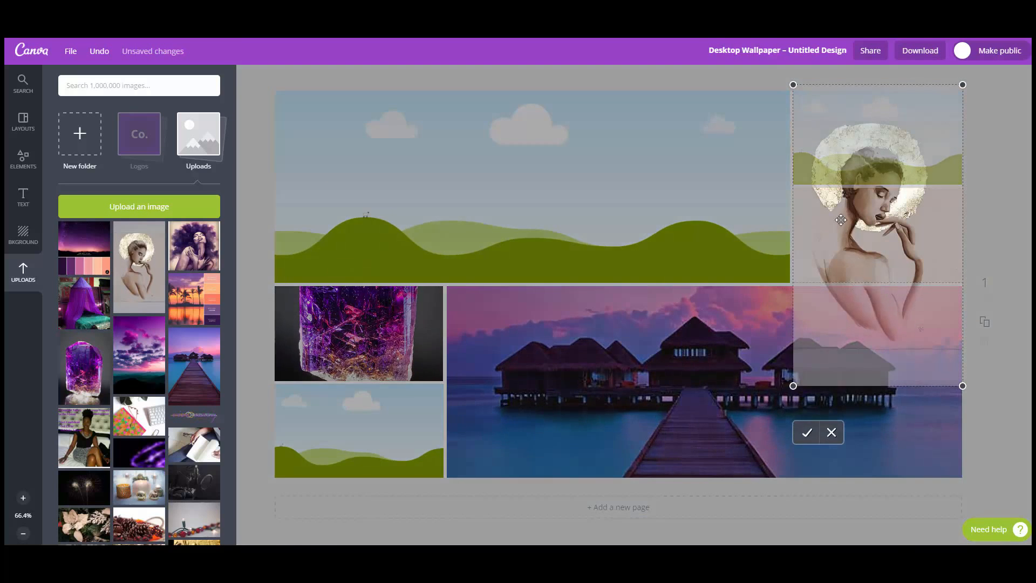
mouse_move(865, 241)
mouse_down()
mouse_move(865, 269)
mouse_move(864, 260)
mouse_up()
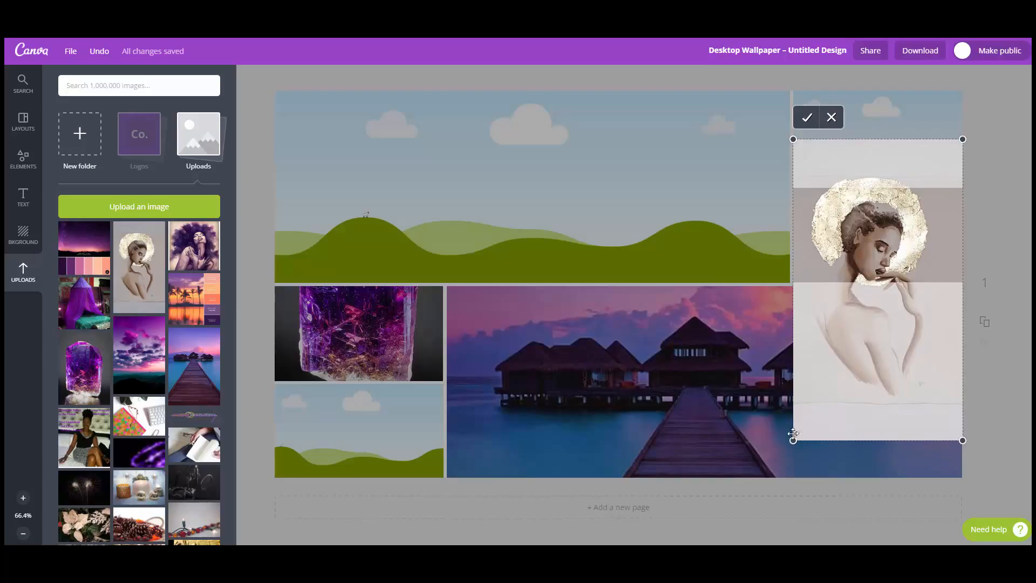
click(805, 119)
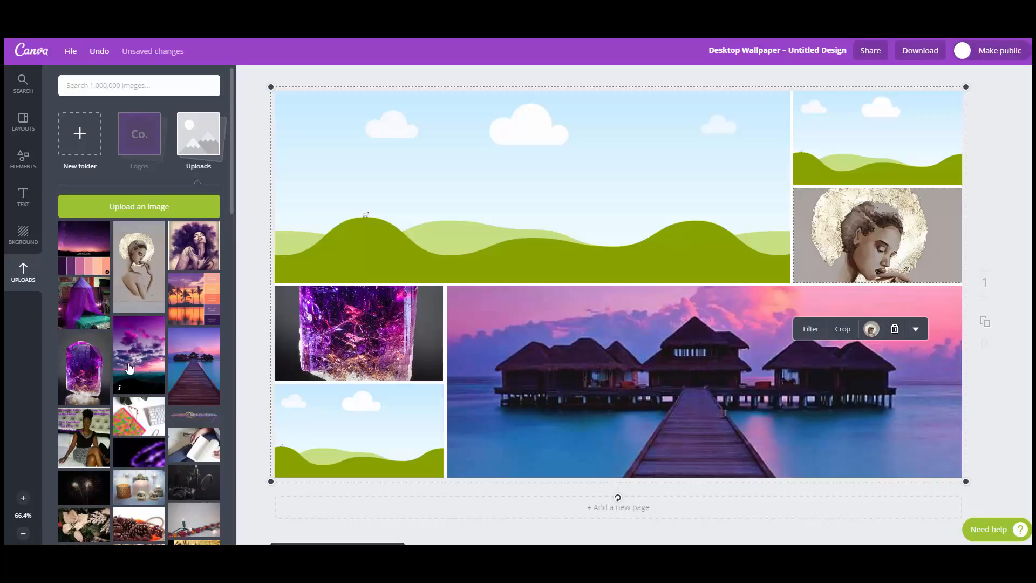
Step: Fill the grid's large upper cell with the purple cloudy sky image and shift its crop to include the horizon and hills
drag(135, 357, 503, 208)
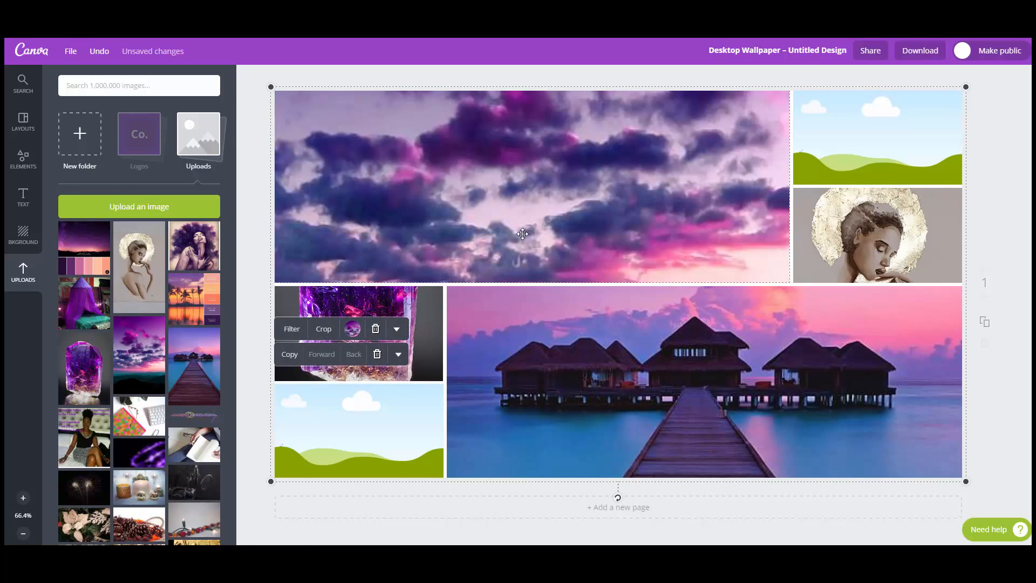
click(324, 329)
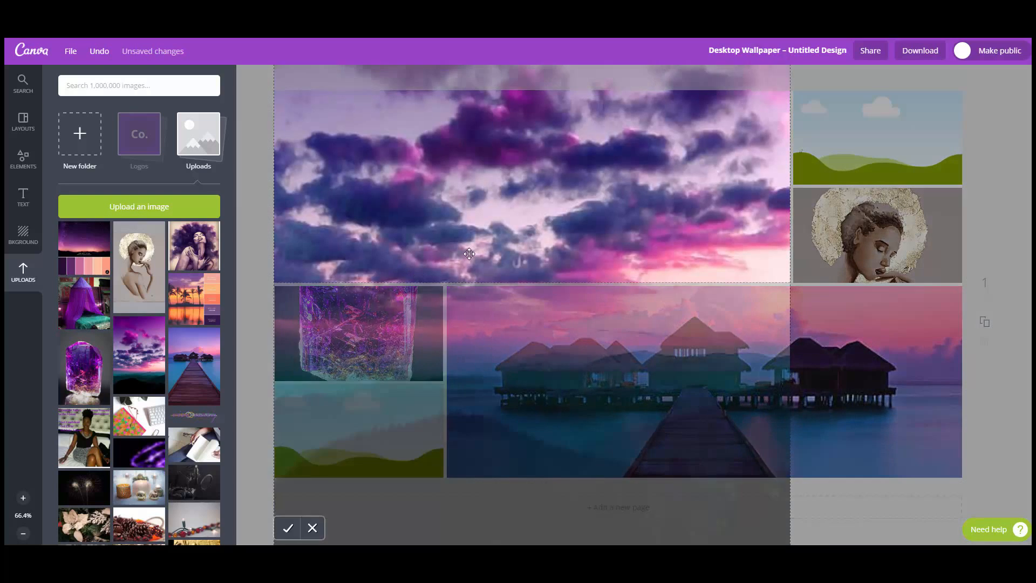
drag(526, 193, 523, 164)
mouse_move(511, 249)
mouse_down()
mouse_move(513, 213)
mouse_move(520, 244)
mouse_up()
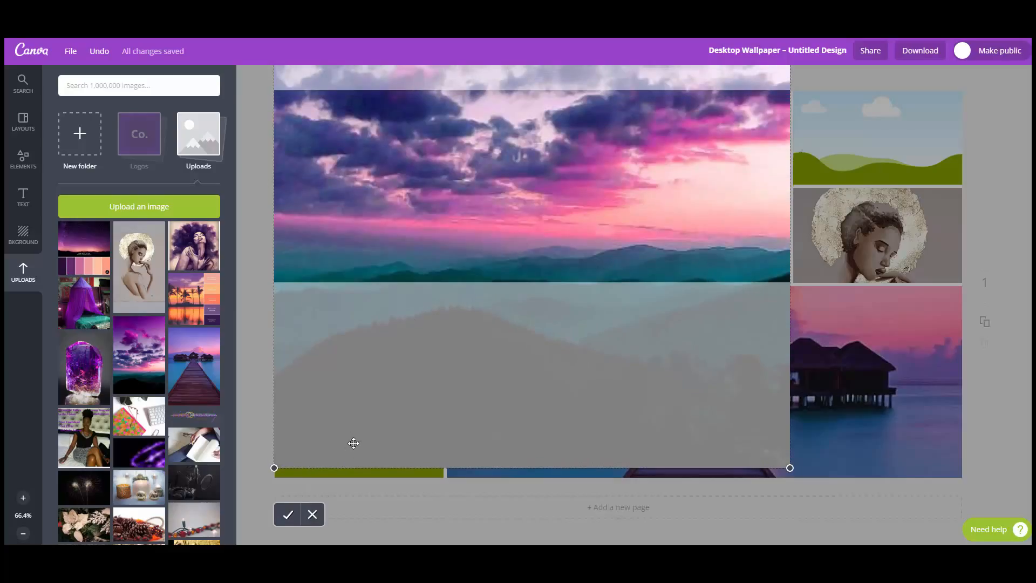
click(286, 515)
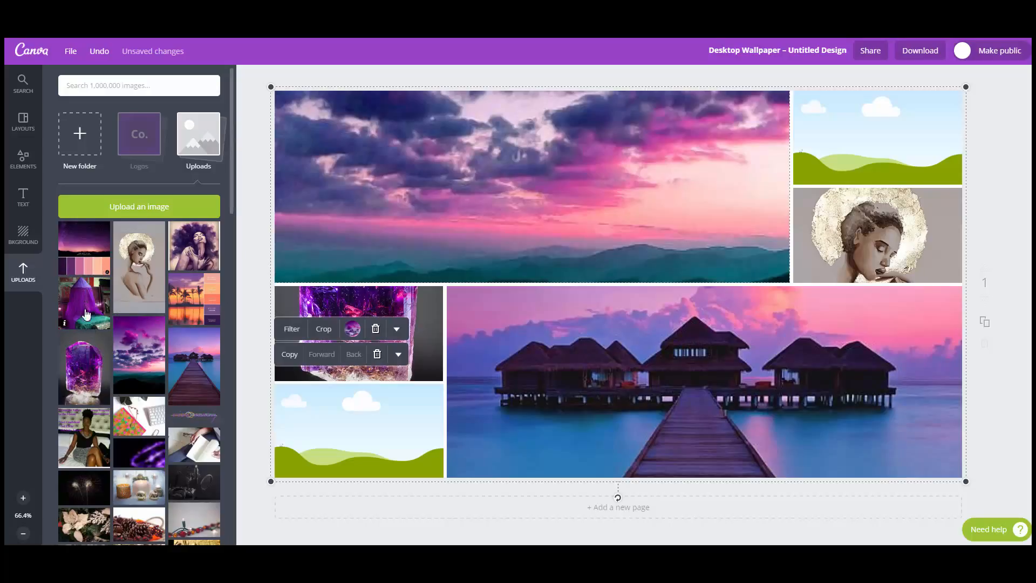
Step: Place the illustrated woman with purple afro hair in the grid's bottom-left cell, keeping her face and hands within the crop
click(187, 244)
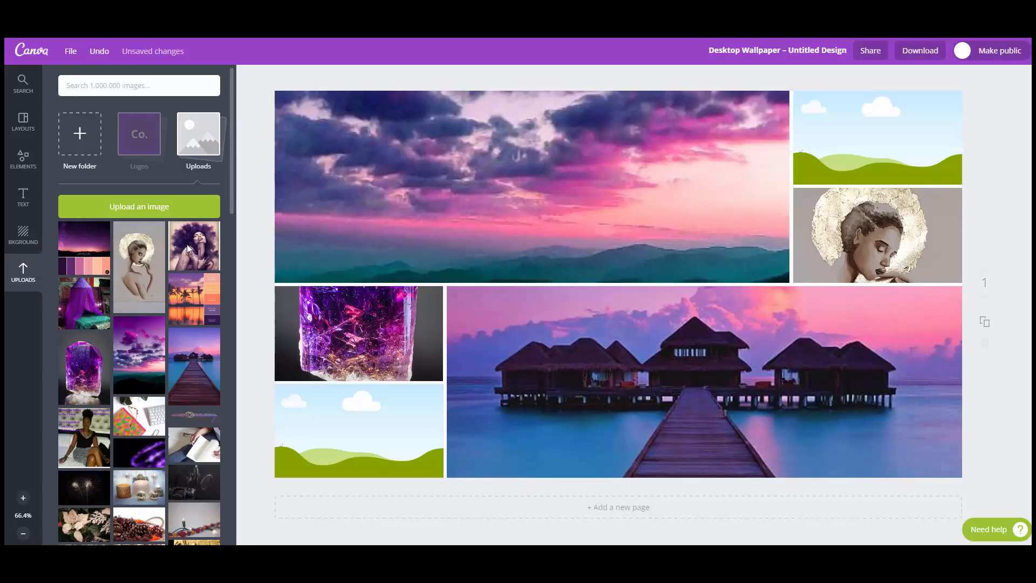
click(583, 309)
drag(626, 308, 356, 432)
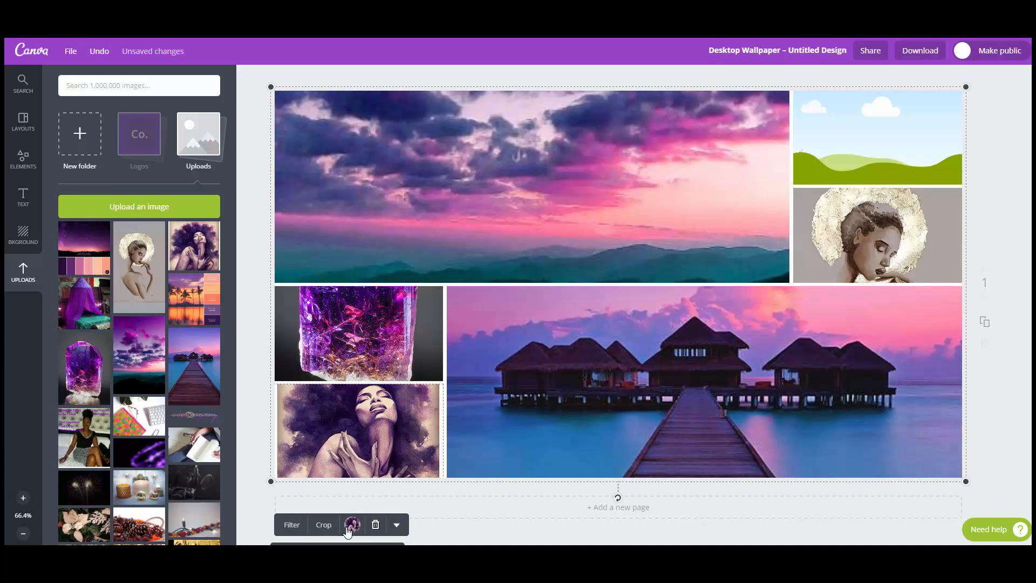
click(324, 524)
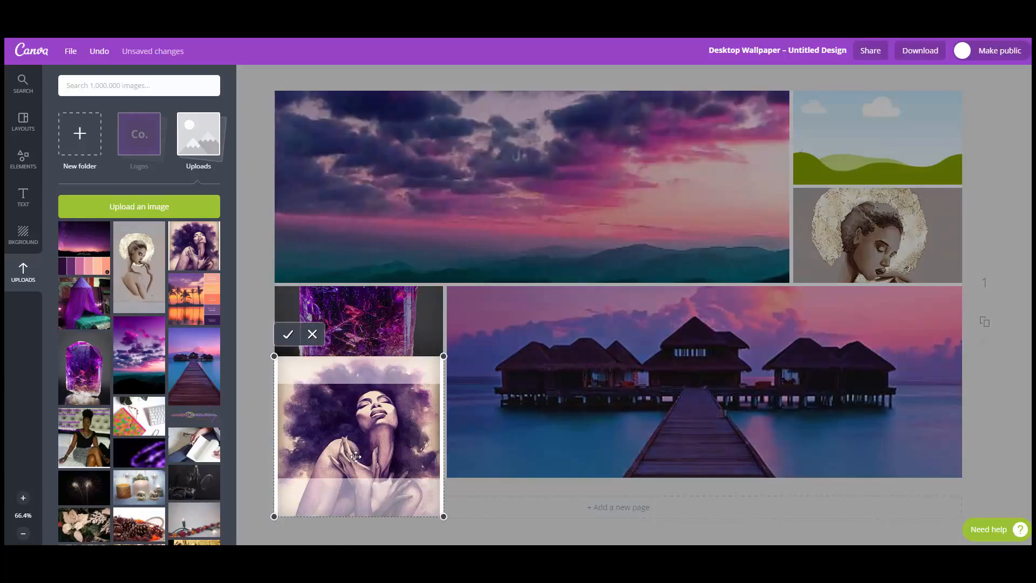
drag(355, 456, 355, 443)
click(291, 335)
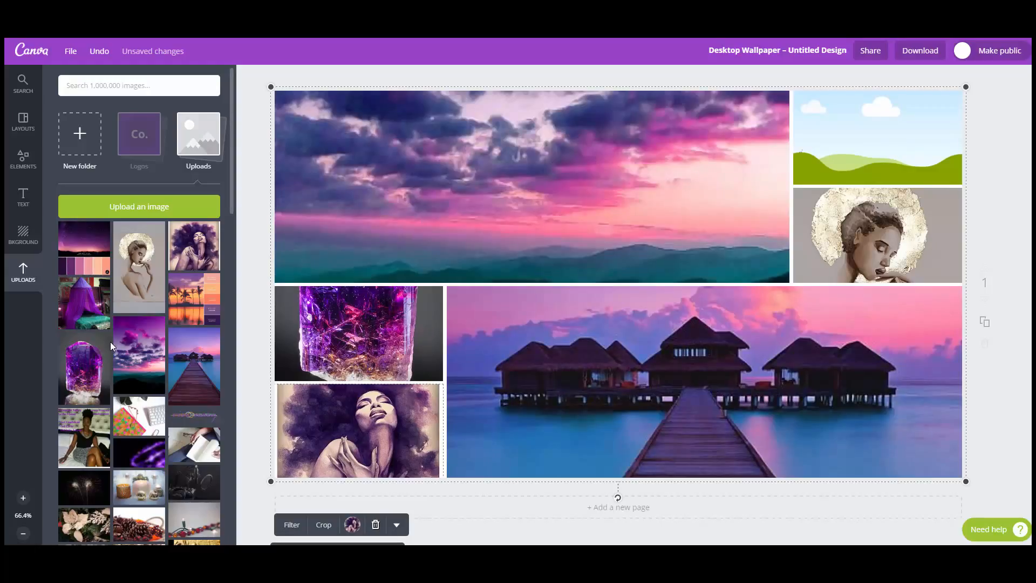
Step: Add the palm tree sunset image with the colour palette to the grid's empty top-right cell
click(196, 303)
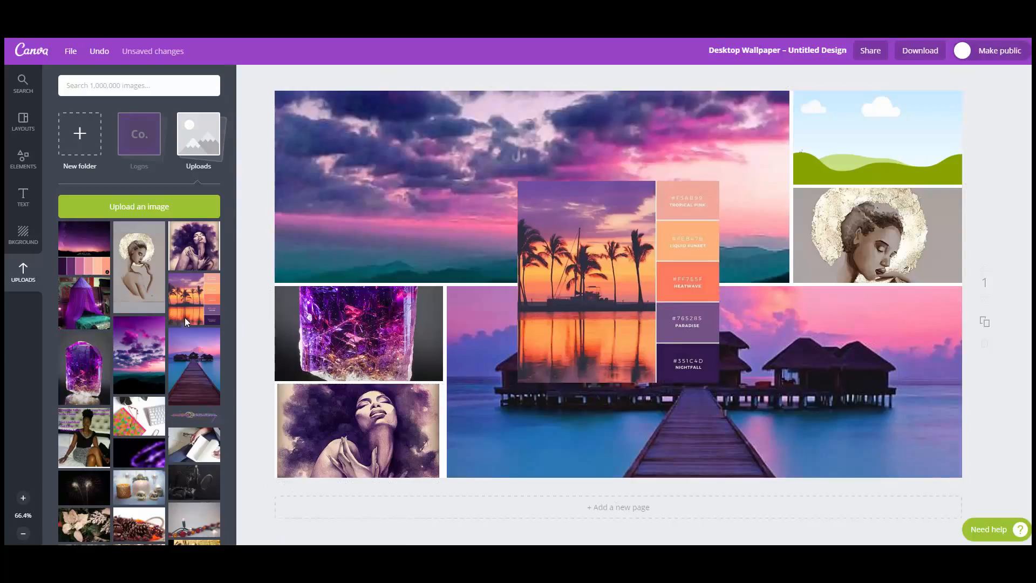
drag(587, 340, 853, 159)
click(852, 160)
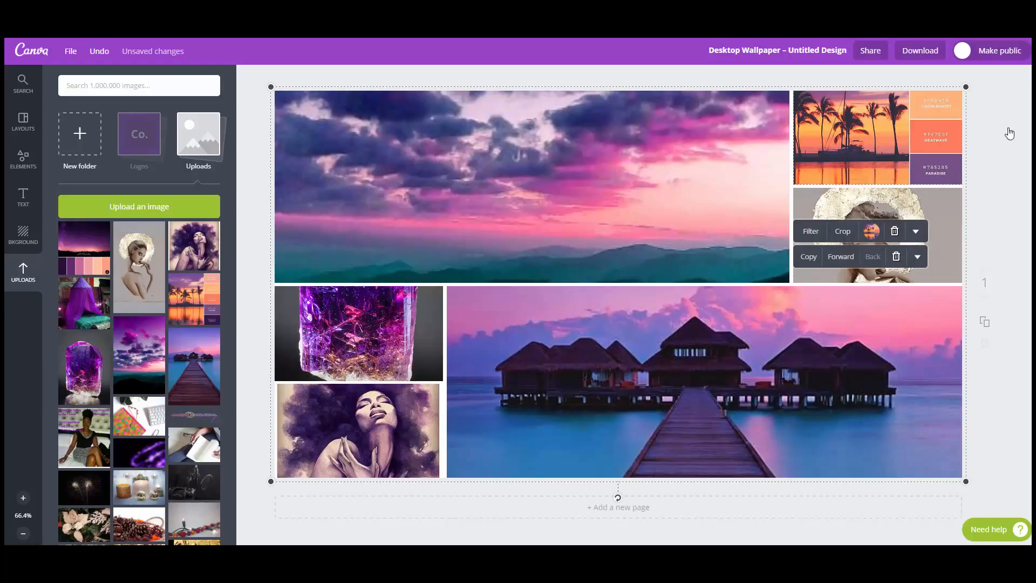
click(1014, 267)
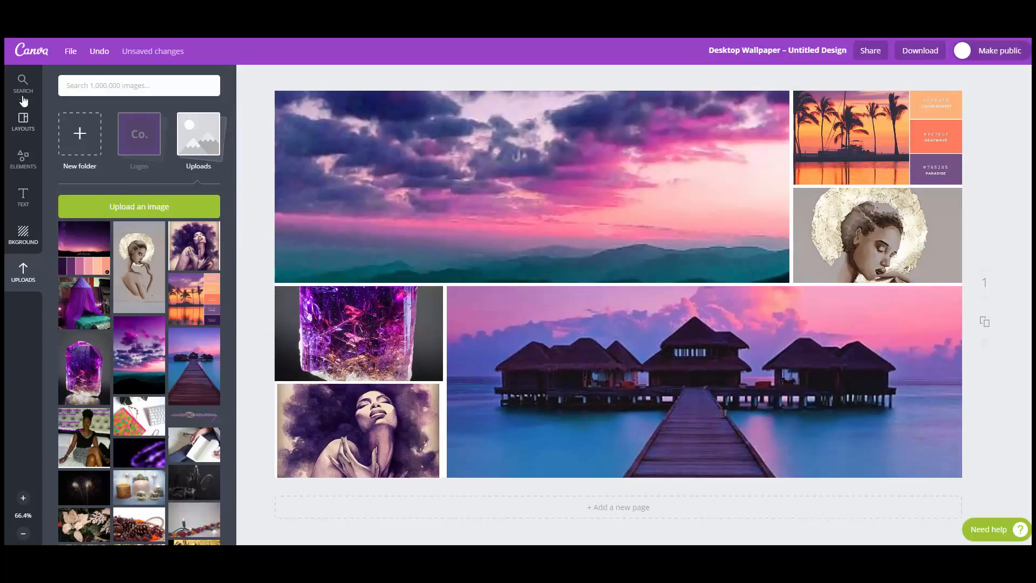
Step: Add a solid circle shape, shrink it to a small swatch, and place it over the inner corner between the sky and crystal images
click(17, 168)
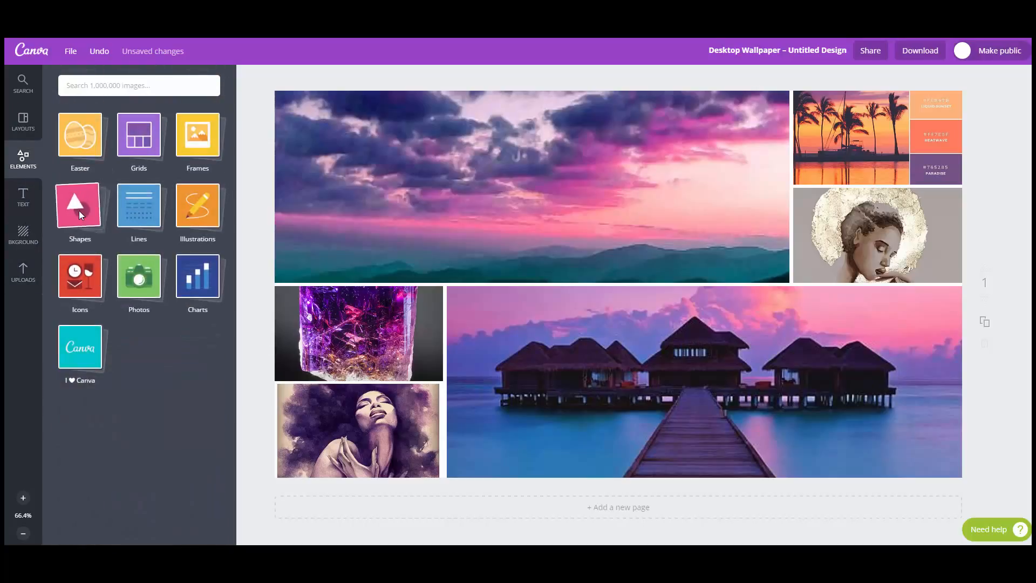
click(82, 214)
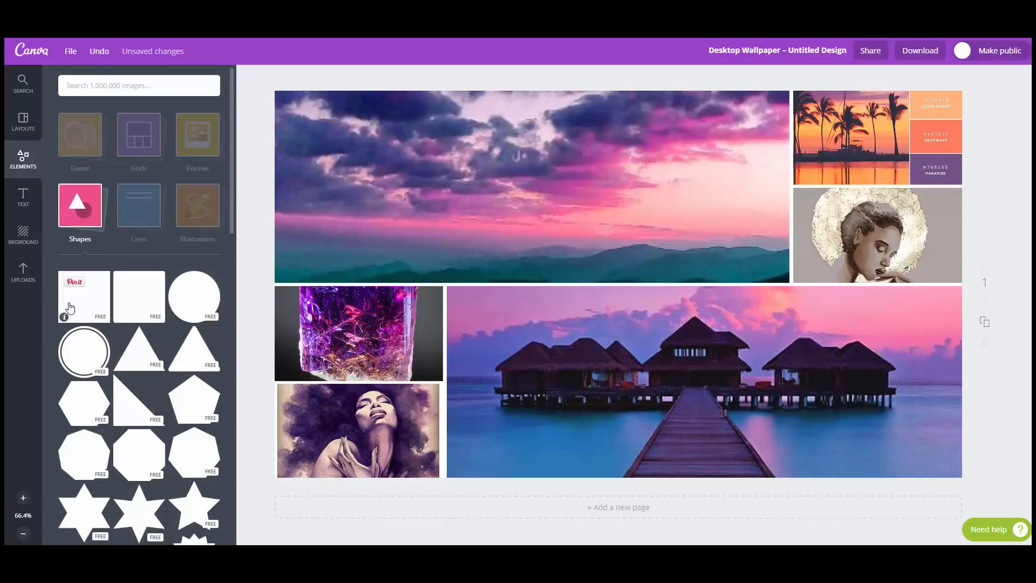
click(194, 297)
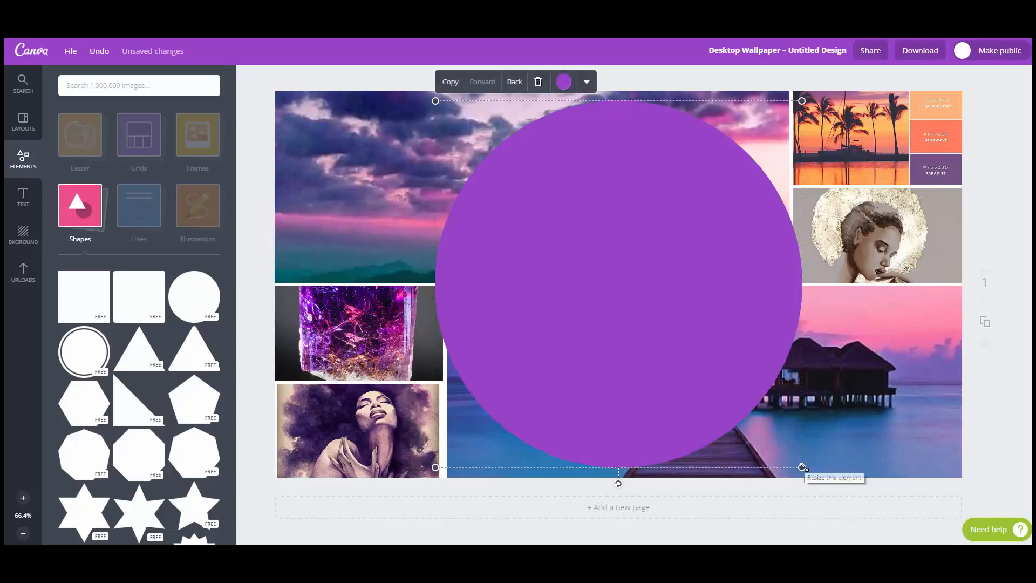
drag(802, 467, 532, 198)
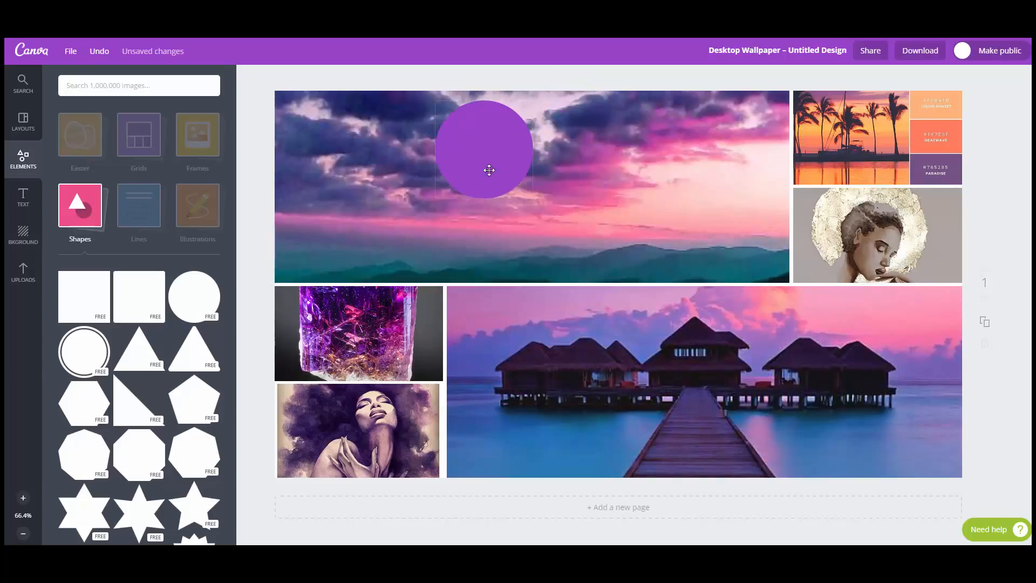
drag(489, 170, 458, 279)
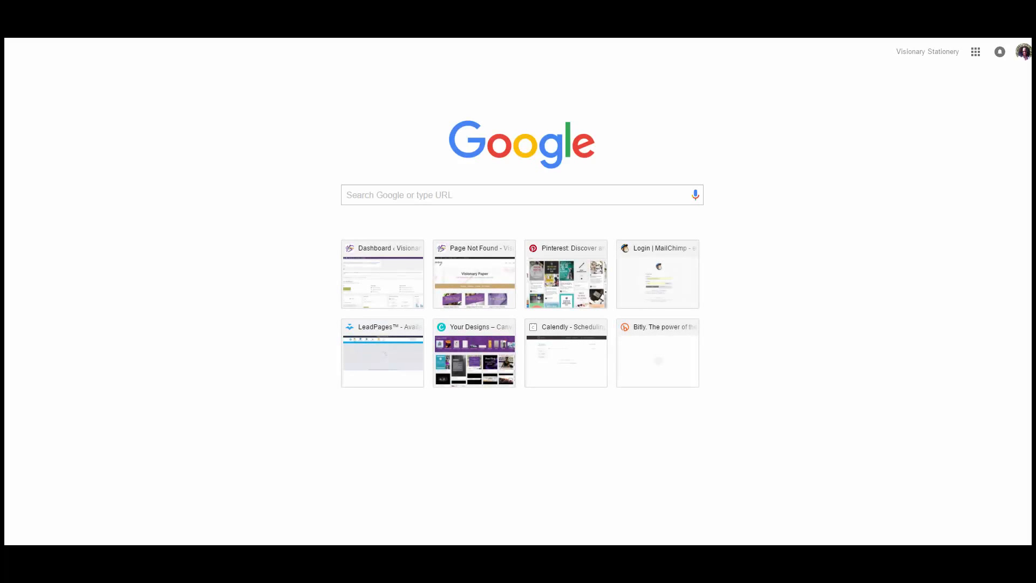
Step: Search Google for "color picker from photo" and open the Html Color Codes "Get Colors from Image" page
text(colo)
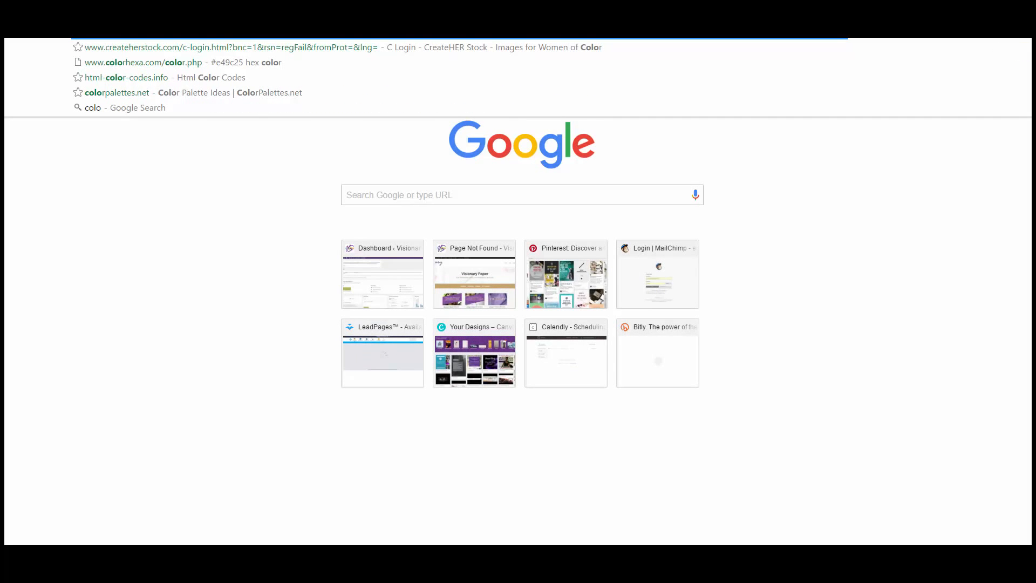
text(r)
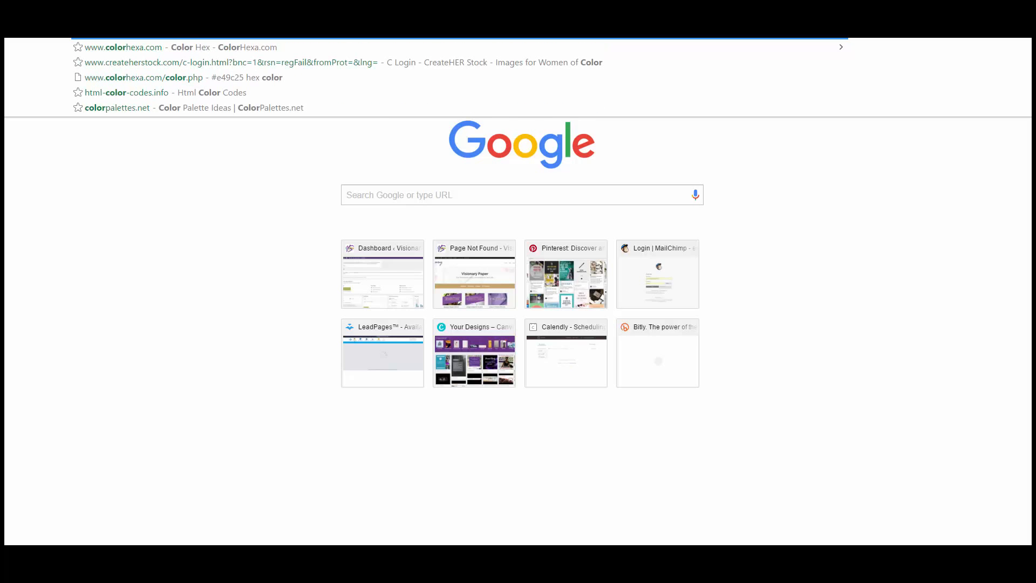
text( picker)
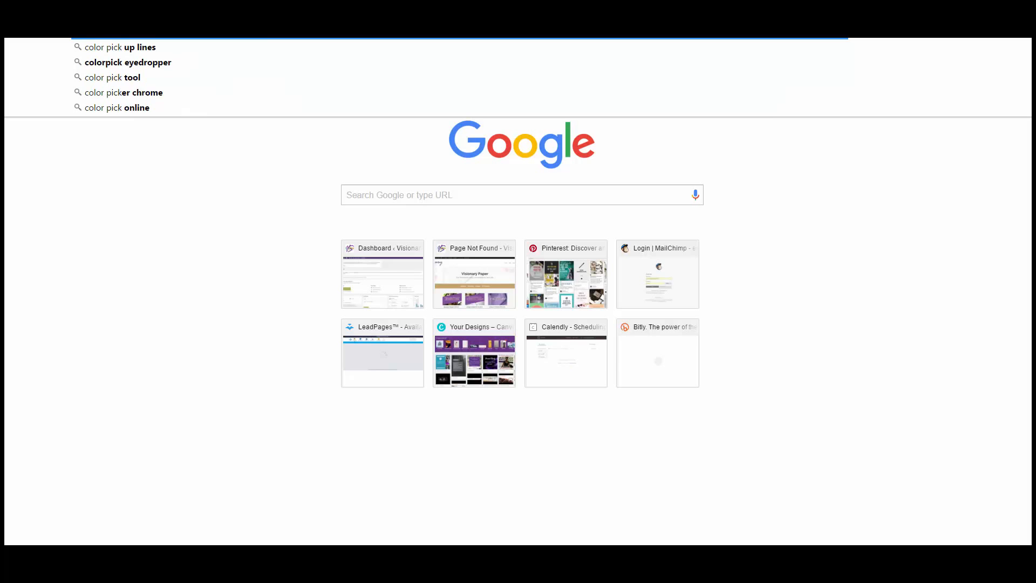
text( from)
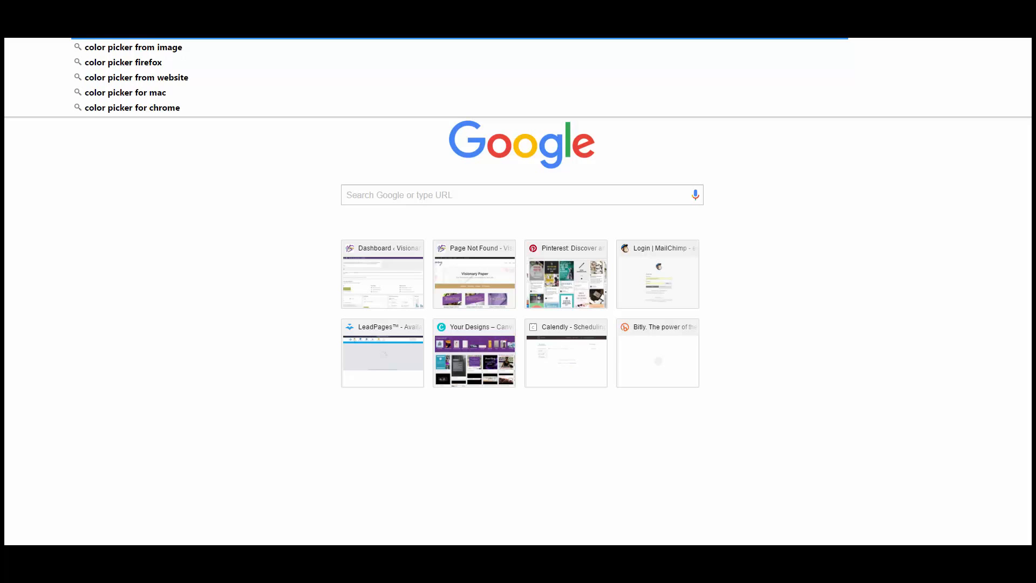
text( photo)
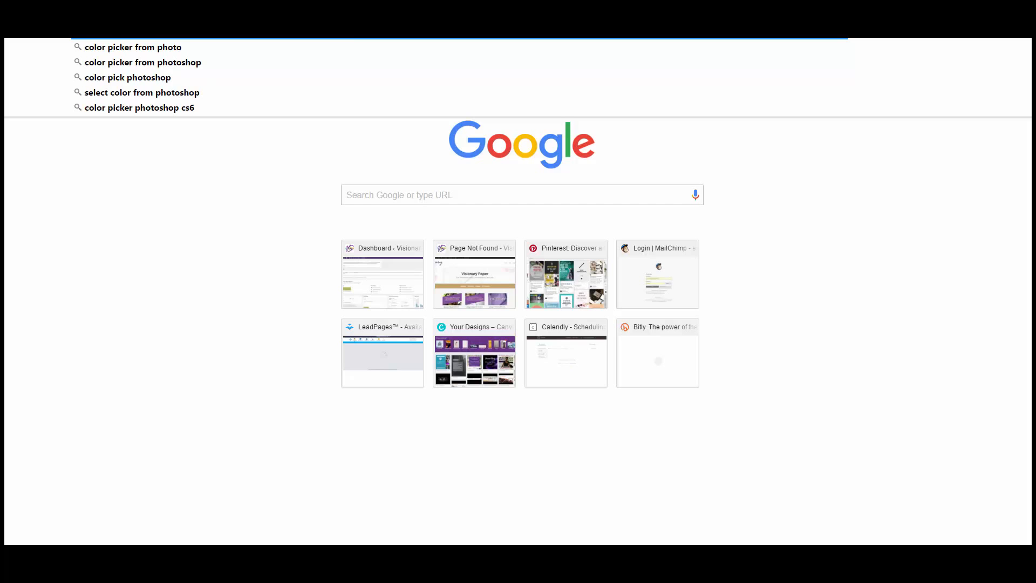
click(213, 40)
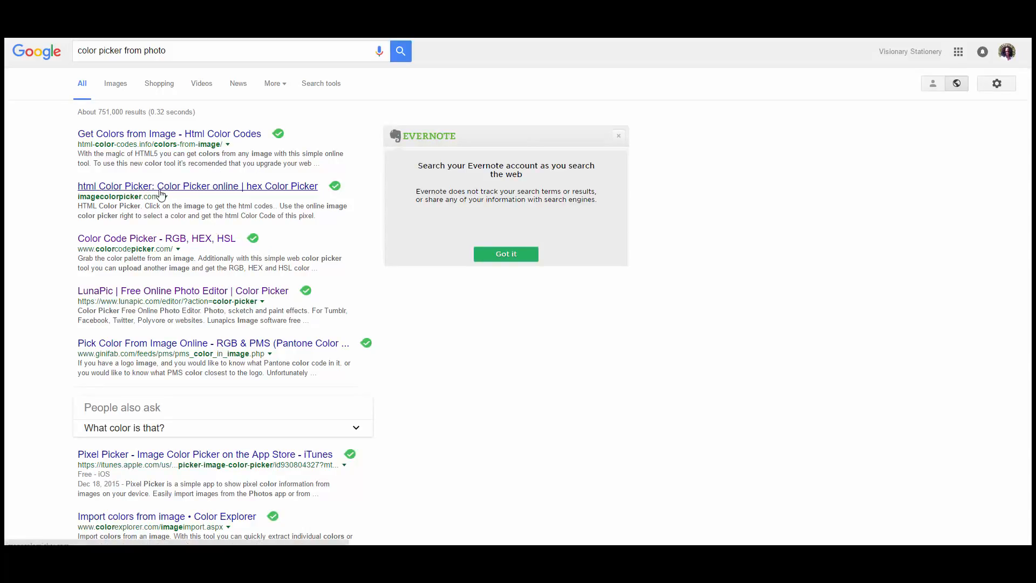
click(162, 138)
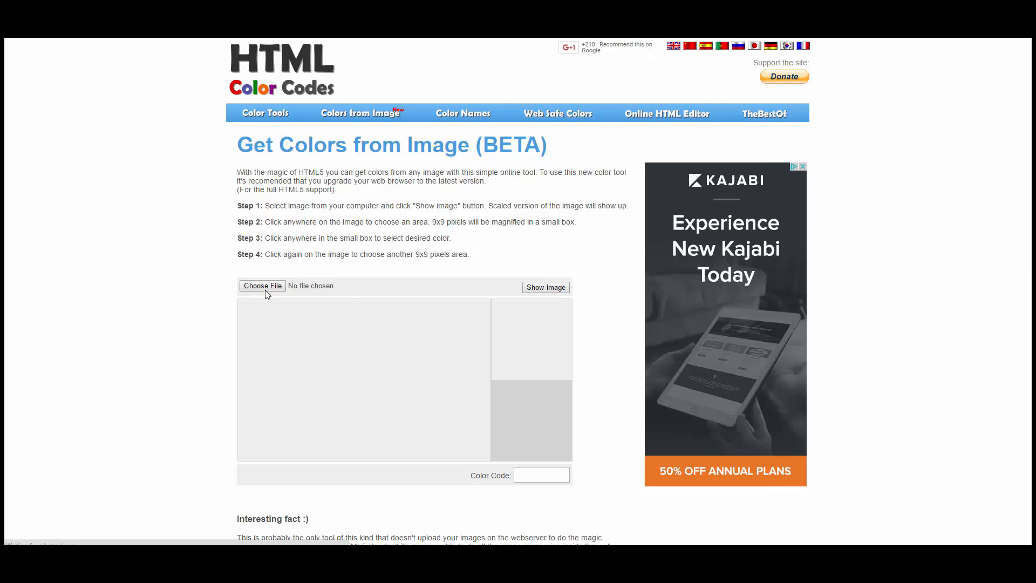
Step: Load the crystal image moodboard2 from the Design Slay Videos folder into the colour tool and show it
click(263, 286)
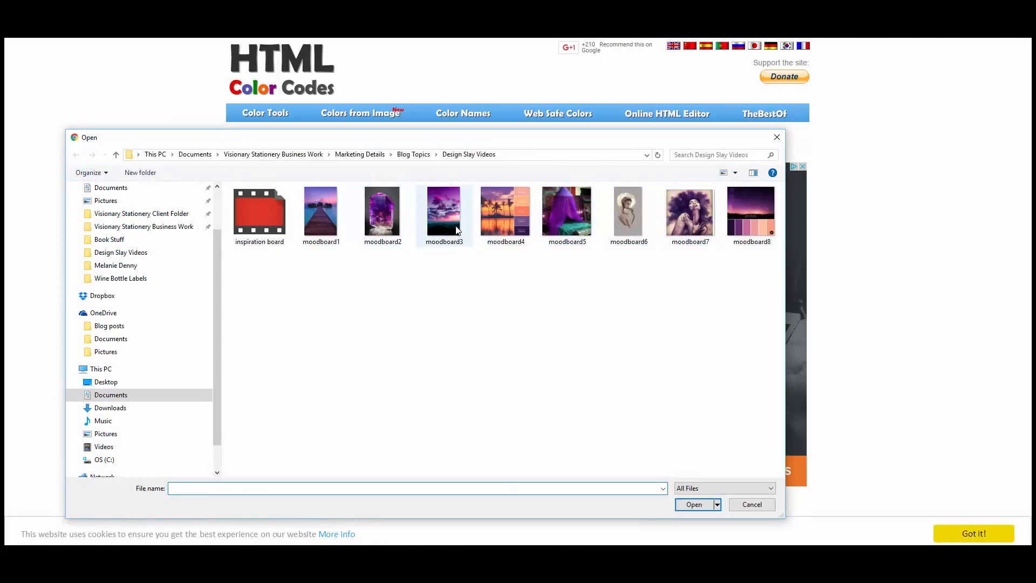
click(383, 233)
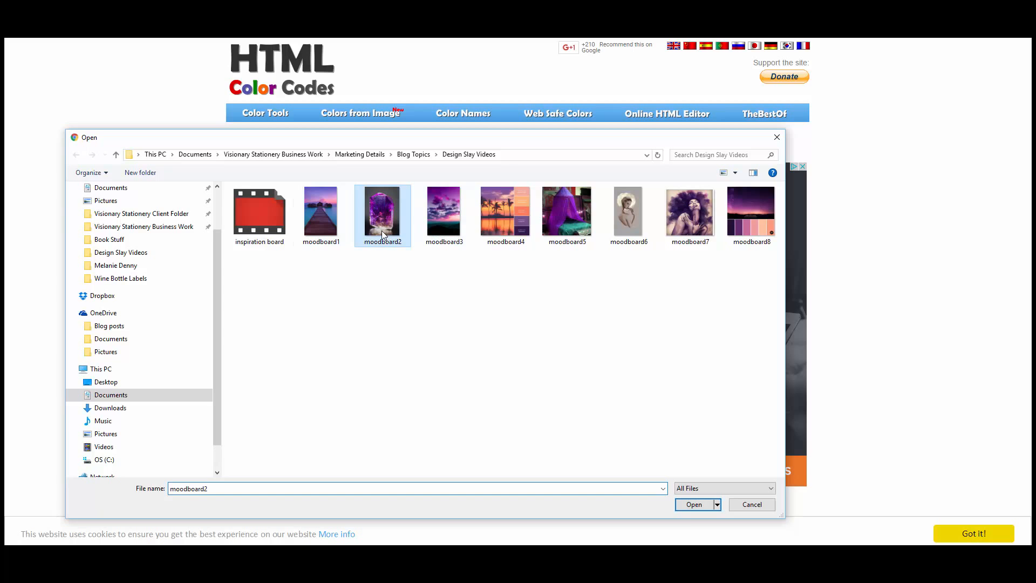
click(693, 504)
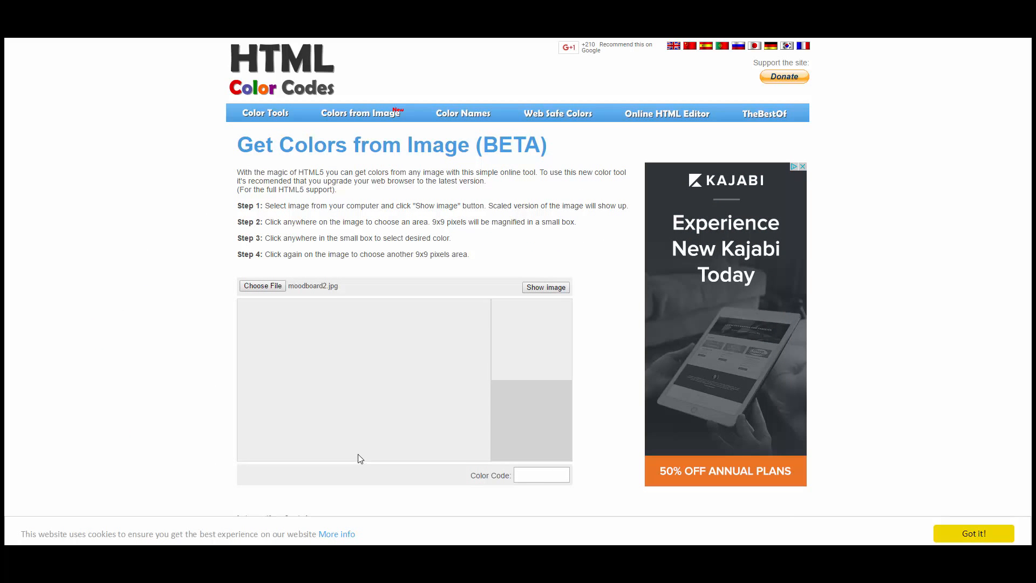
click(558, 290)
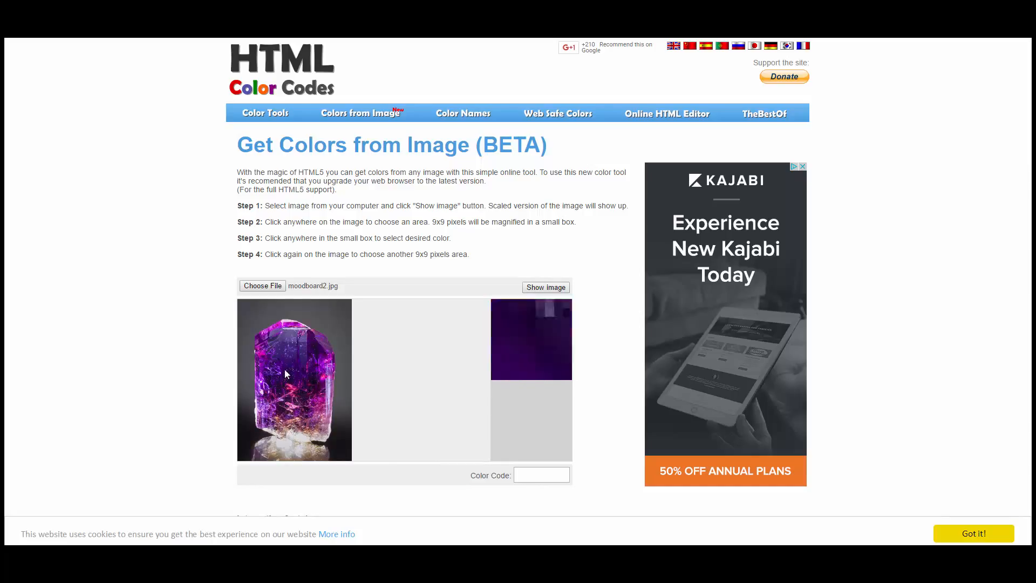
Step: Sample colours within the crystal and its magnified pixels to pick the purple #5A1C7F
click(310, 357)
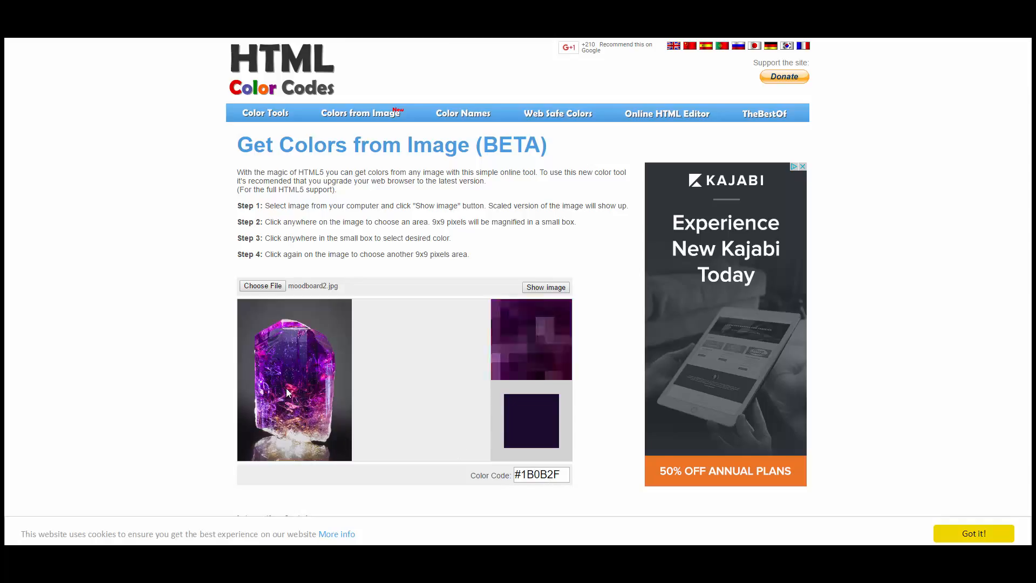
click(302, 386)
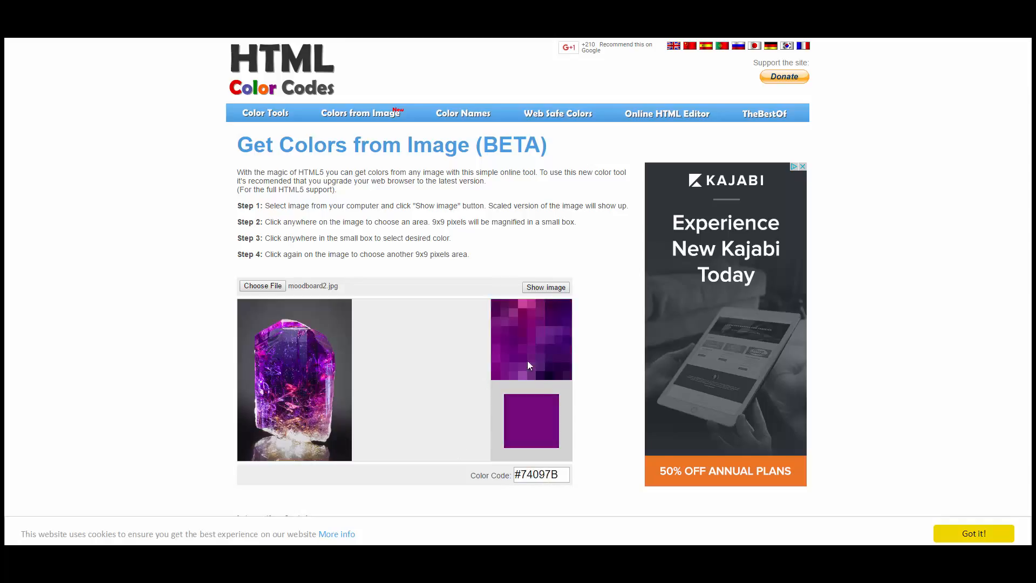
click(554, 342)
click(550, 339)
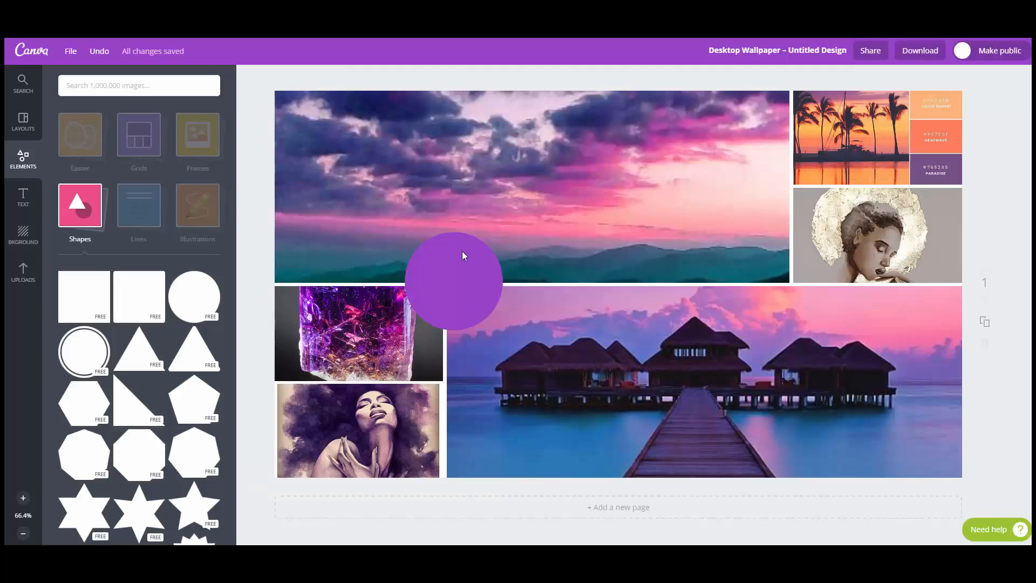
Step: In Canva, recolour the circle with the custom code 5A1C7F copied from the colour tool, and place a duplicate just to its right
click(449, 285)
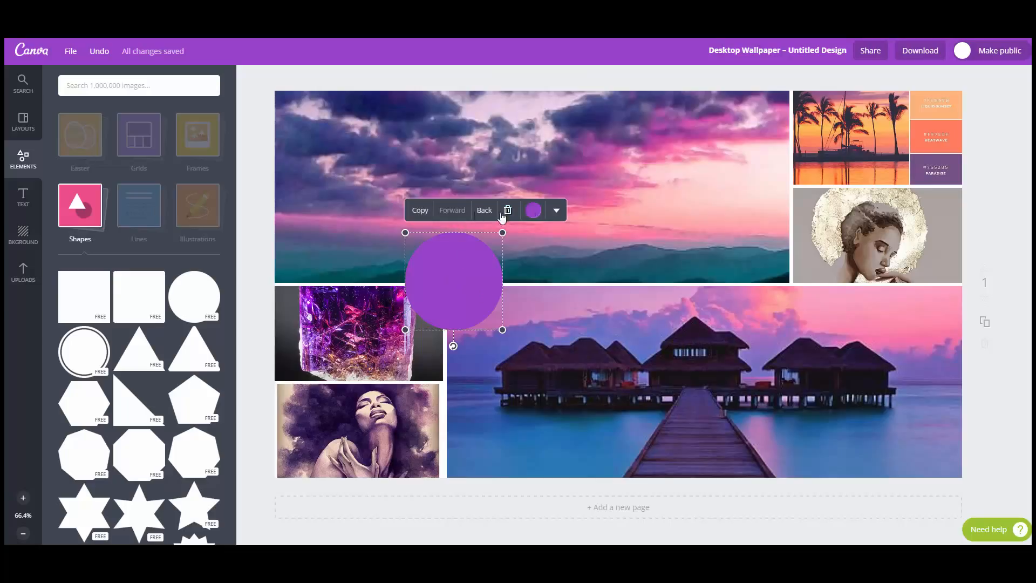
click(533, 212)
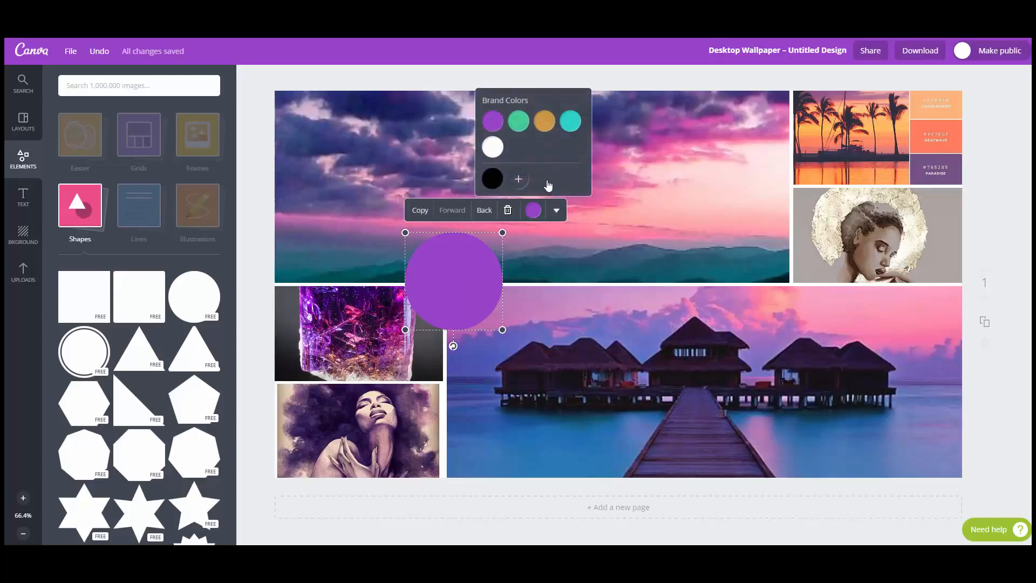
click(518, 180)
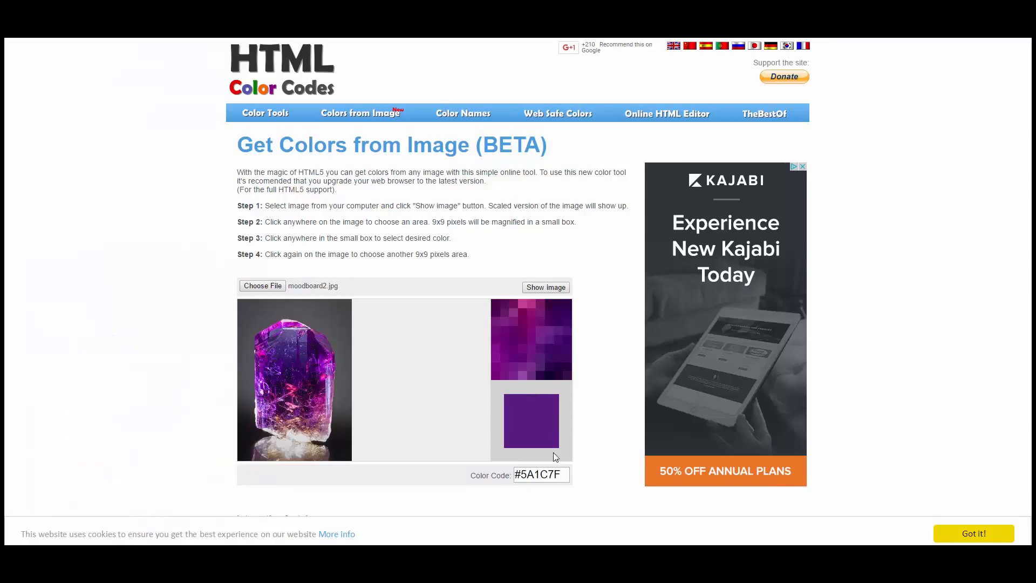
drag(561, 474, 508, 469)
key(ctrl+c)
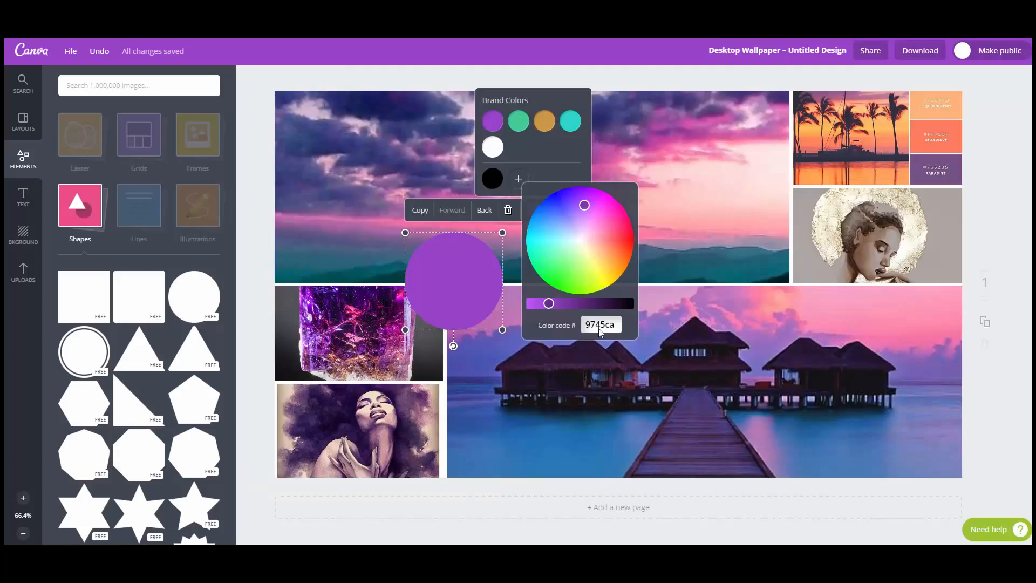
double_click(614, 323)
key(BackSpace)
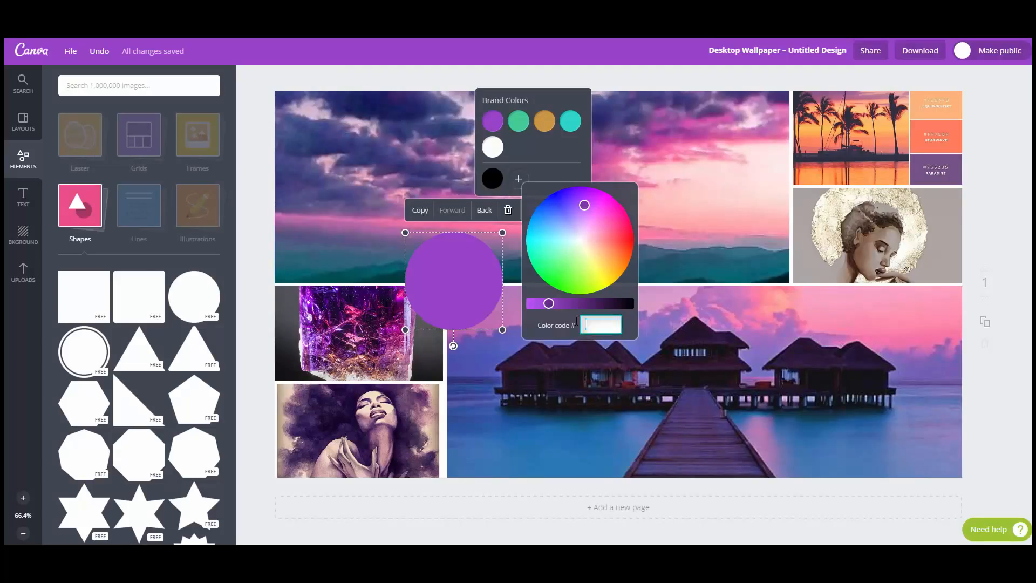
key(ctrl+v)
key(Return)
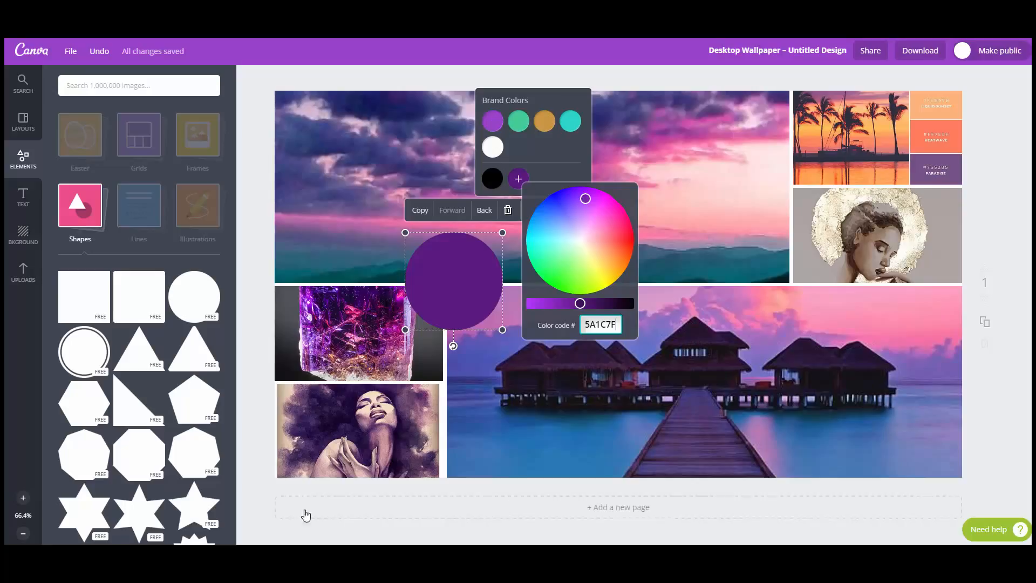
click(254, 367)
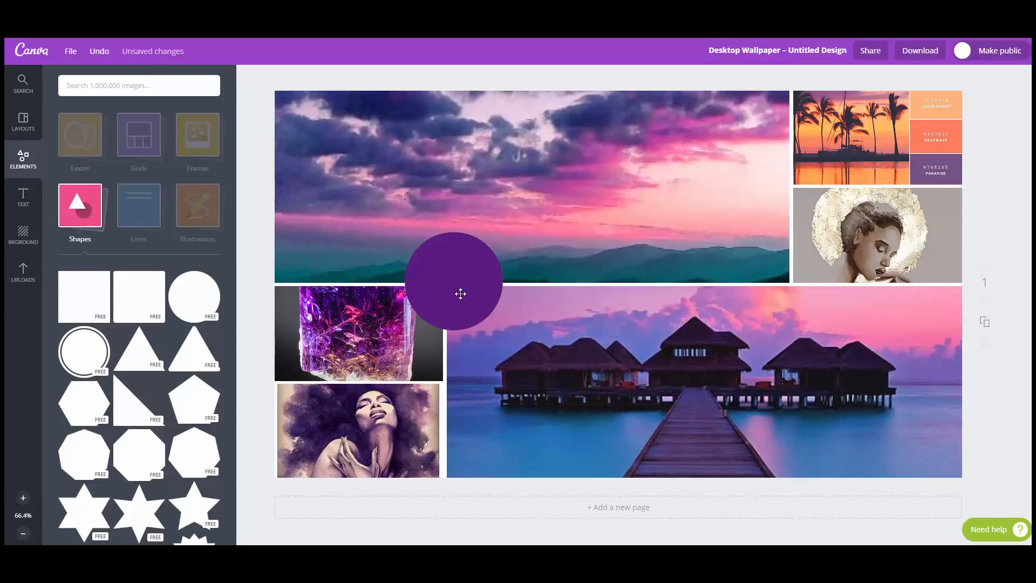
drag(460, 294, 590, 299)
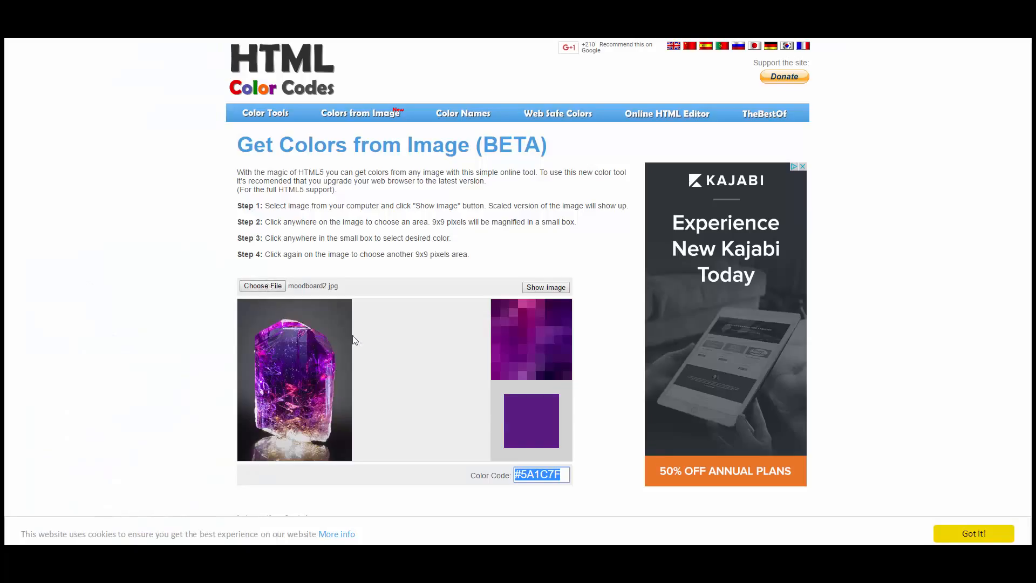
Step: Back in the HTML Color Codes tool, sample the crystal's warm lower end and its magnified pixels to pick the light orange #D68653
click(311, 402)
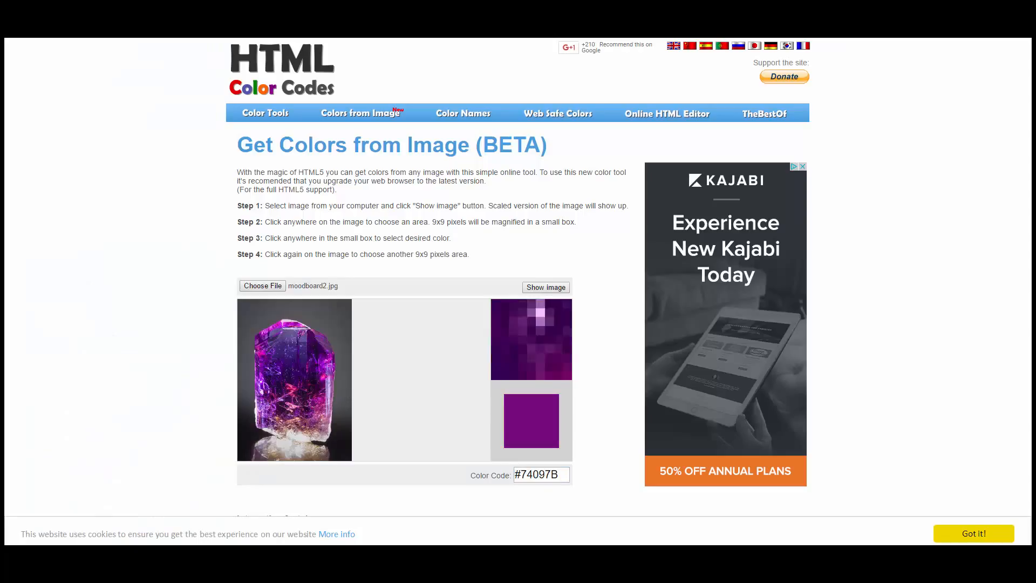
click(293, 421)
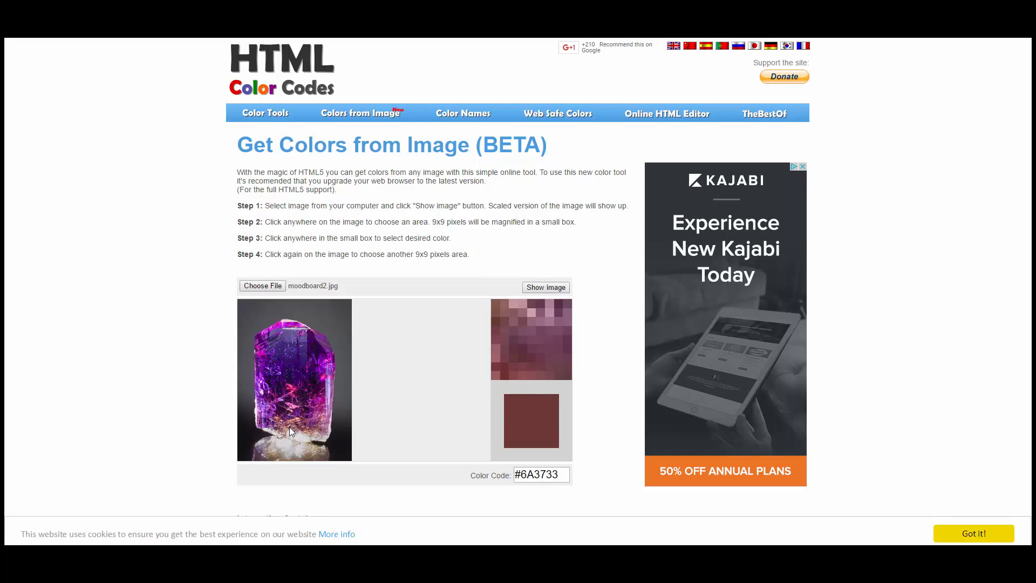
click(279, 424)
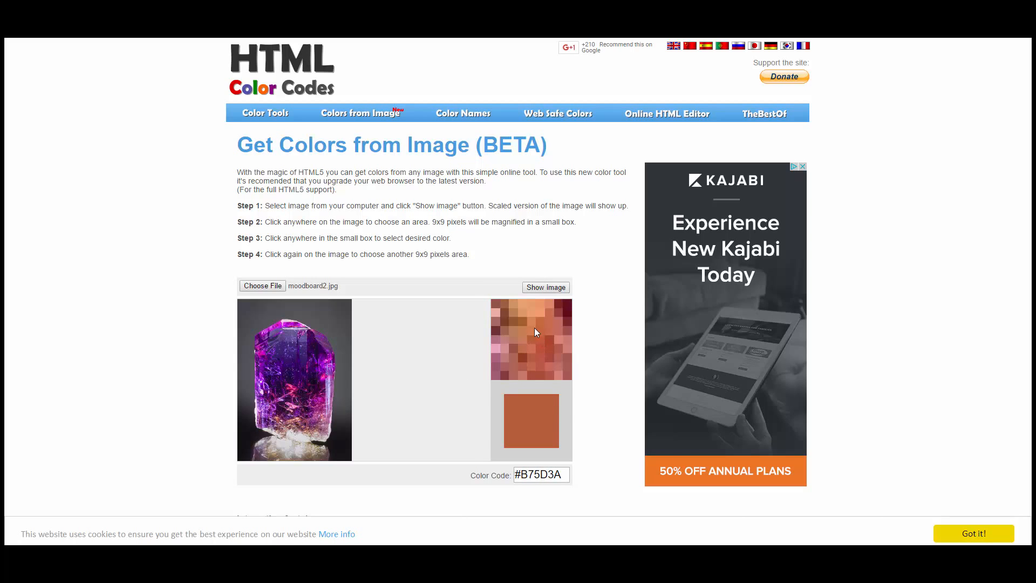
click(537, 314)
click(529, 320)
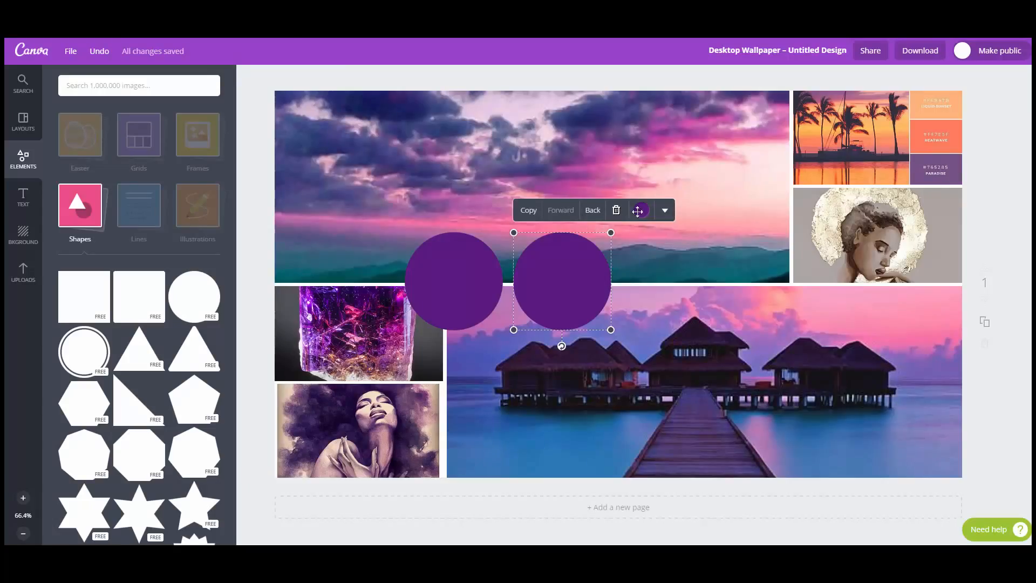
Step: In Canva, set the duplicate circle's custom colour to the sampled orange D68653
click(648, 214)
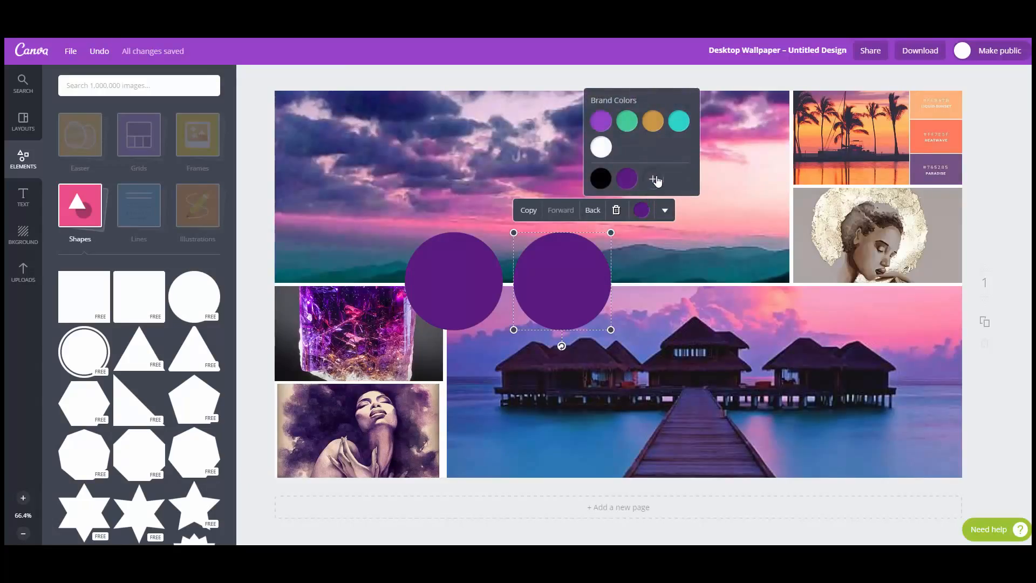
click(655, 178)
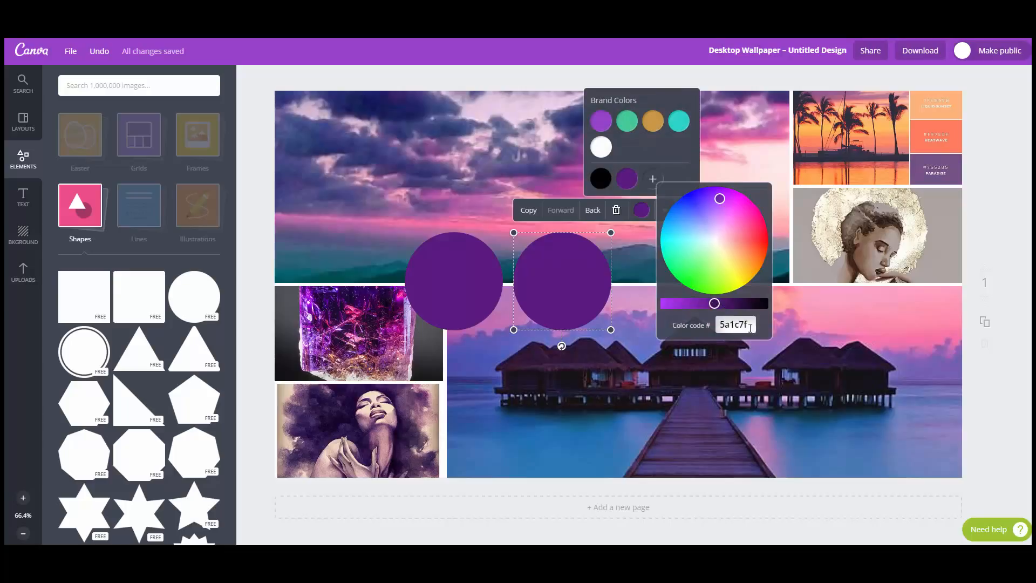
click(707, 325)
text(#D68653)
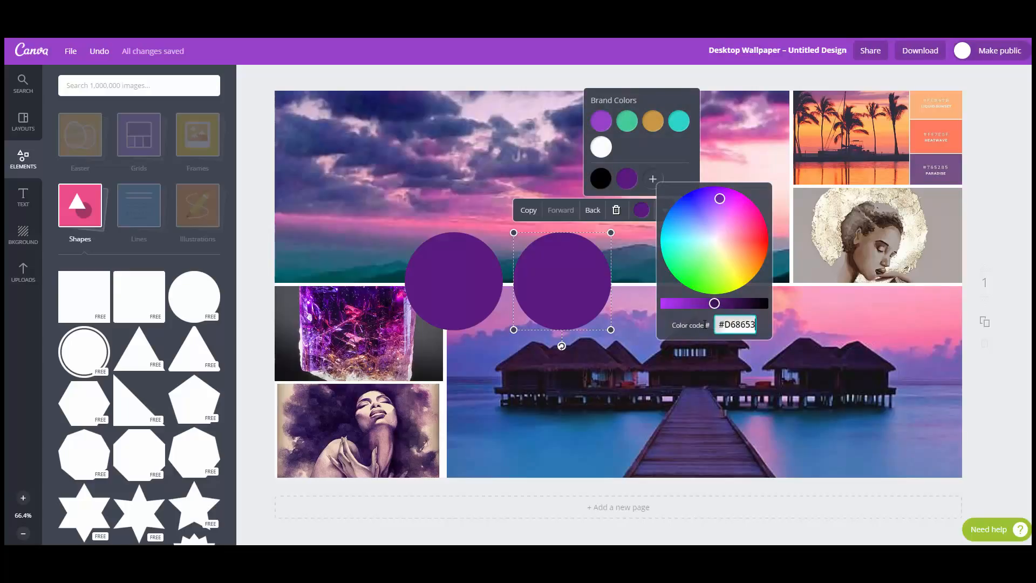
key(Return)
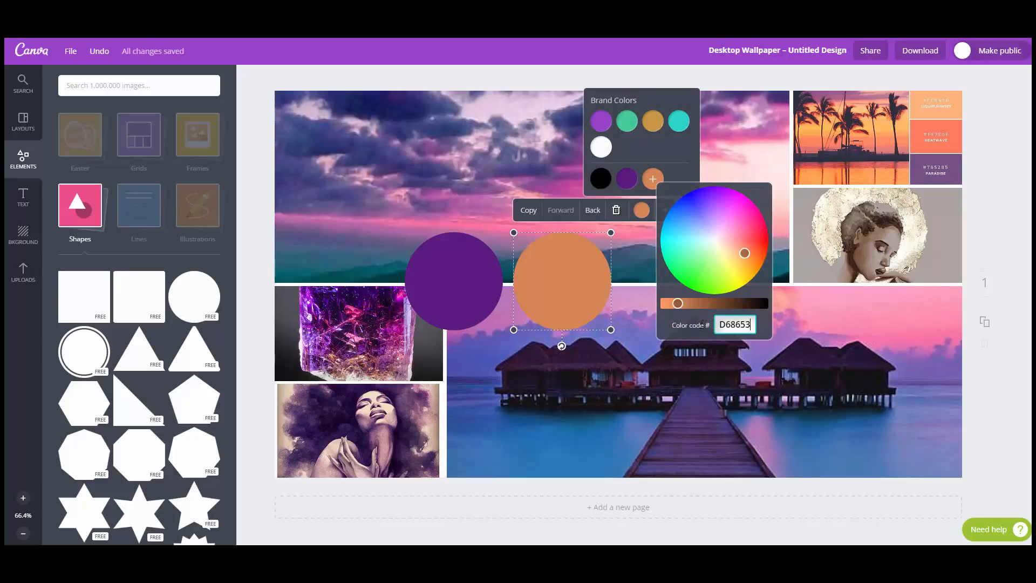
Step: Recolour the dark purple circle with the brighter purple from the brand colours
click(264, 303)
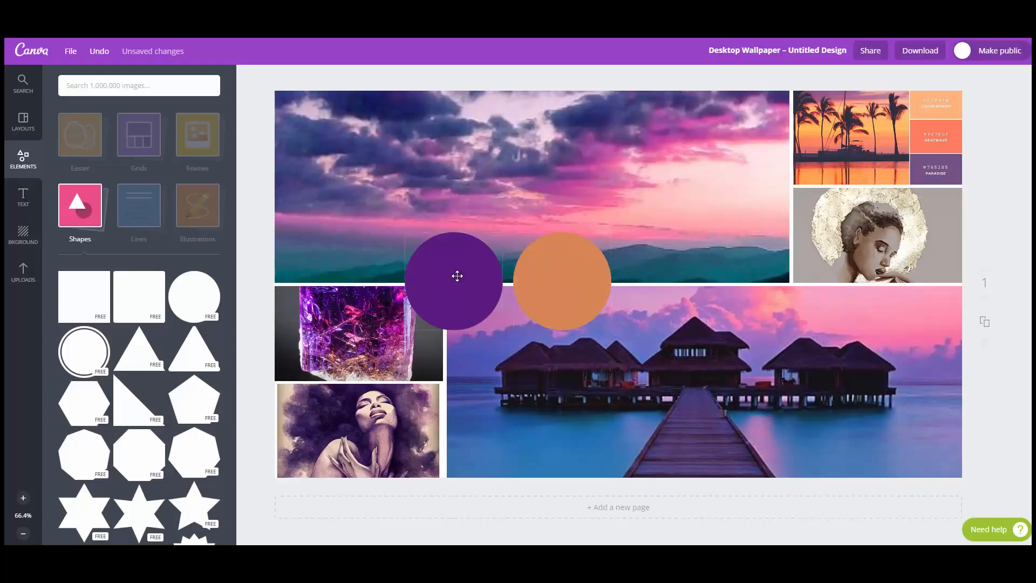
click(456, 275)
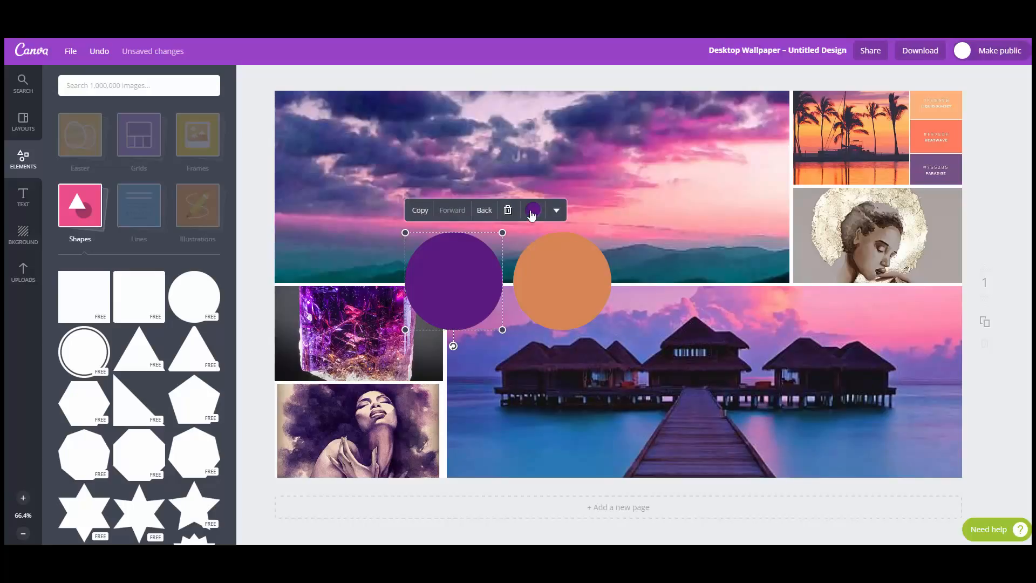
click(533, 210)
click(491, 125)
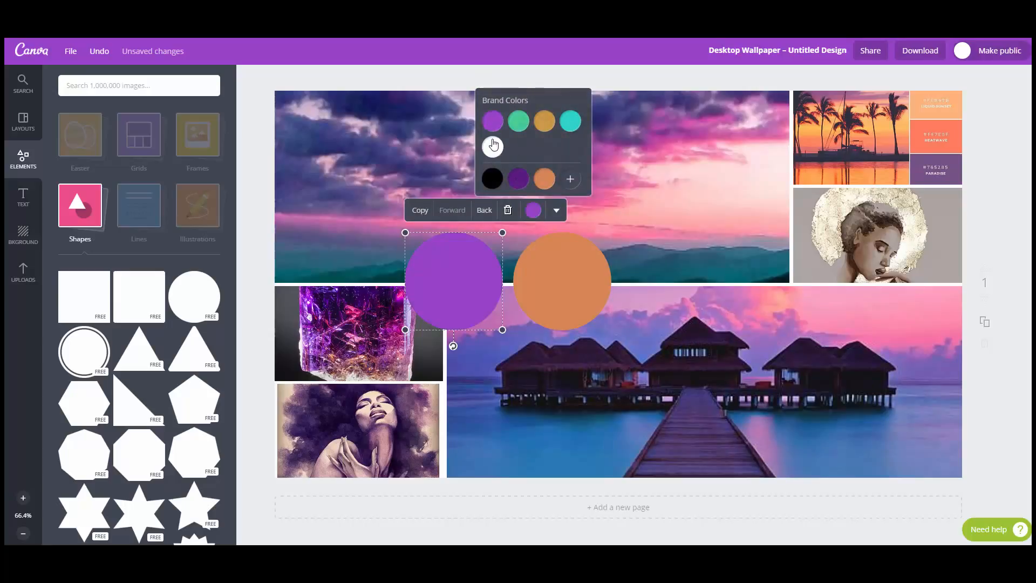
Step: Recolour the orange circle beside it with the gold brand colour, then deselect it
click(544, 273)
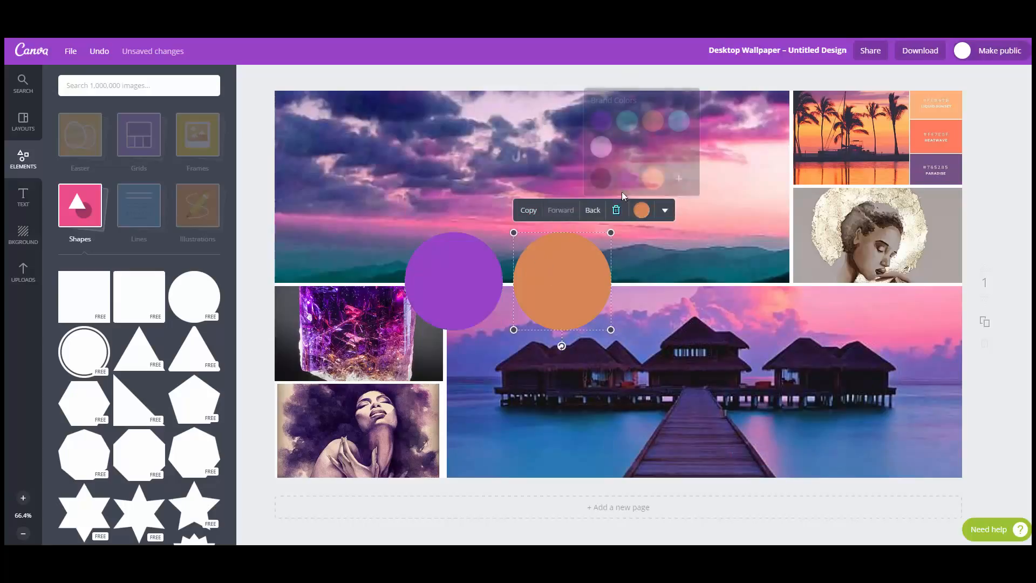
click(641, 210)
click(652, 122)
click(643, 287)
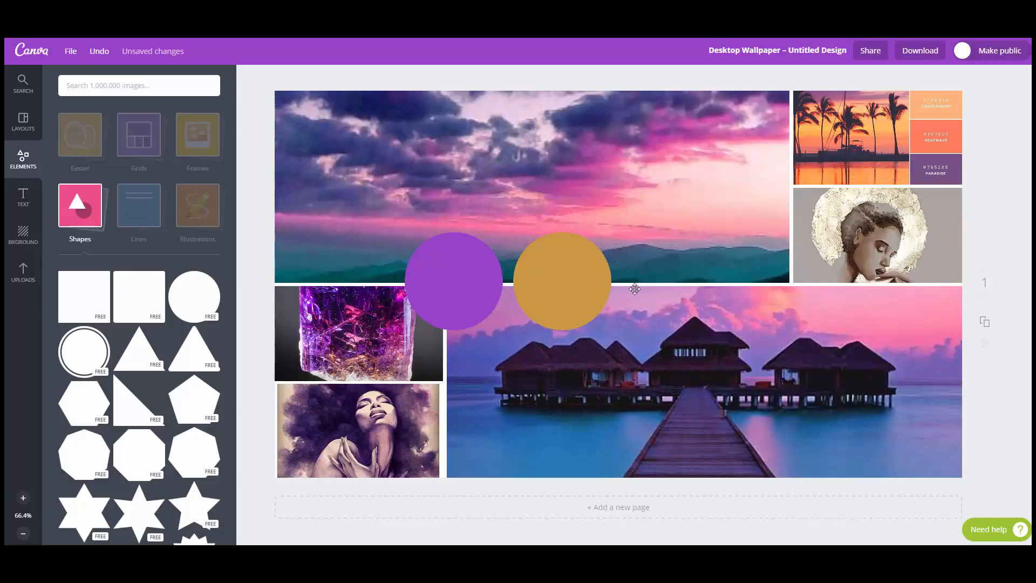
Step: Duplicate the gold circle, place the copy just to its right, and recolour it with the turquoise brand colour
click(580, 302)
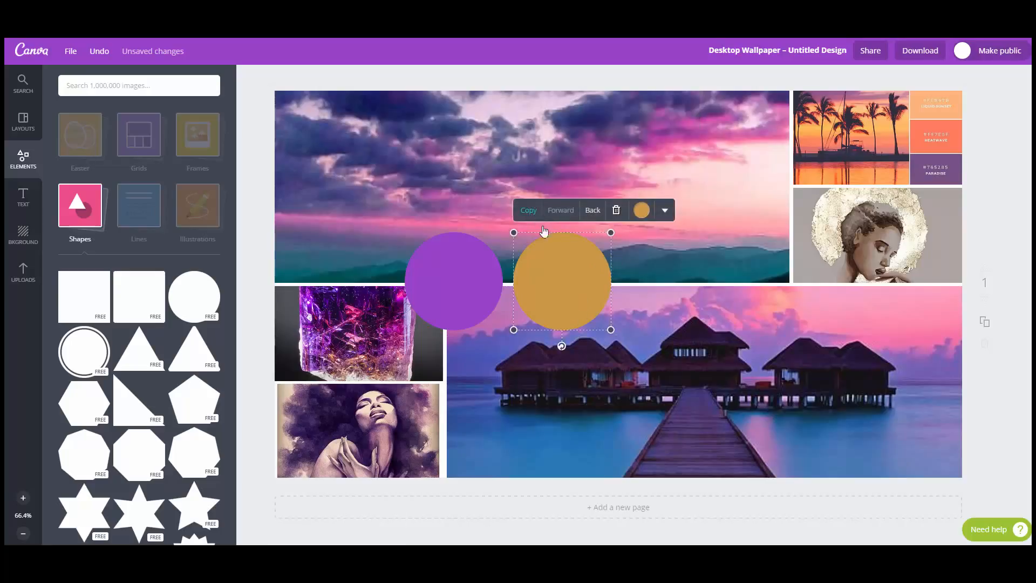
drag(606, 303, 675, 297)
click(748, 207)
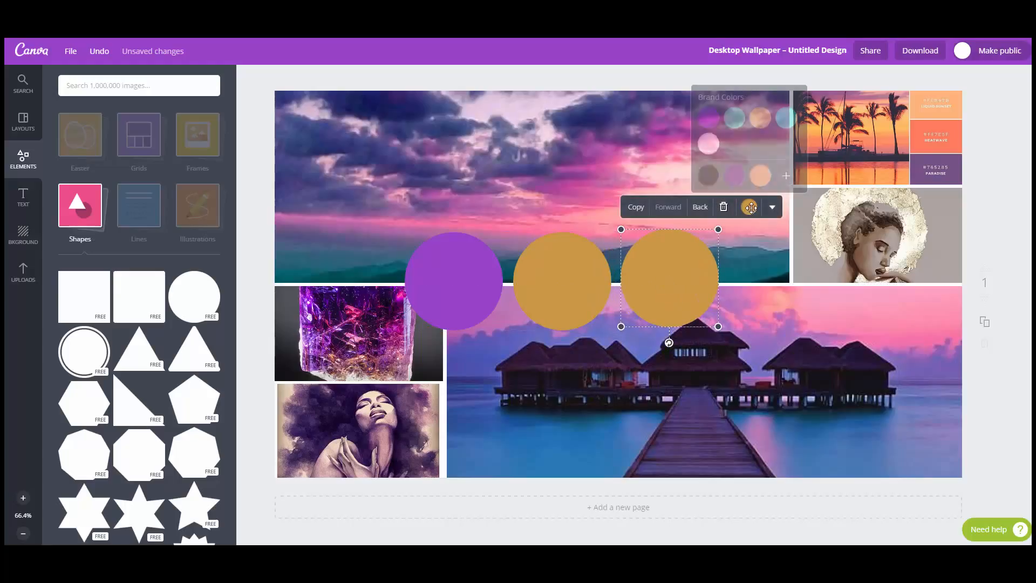
click(787, 128)
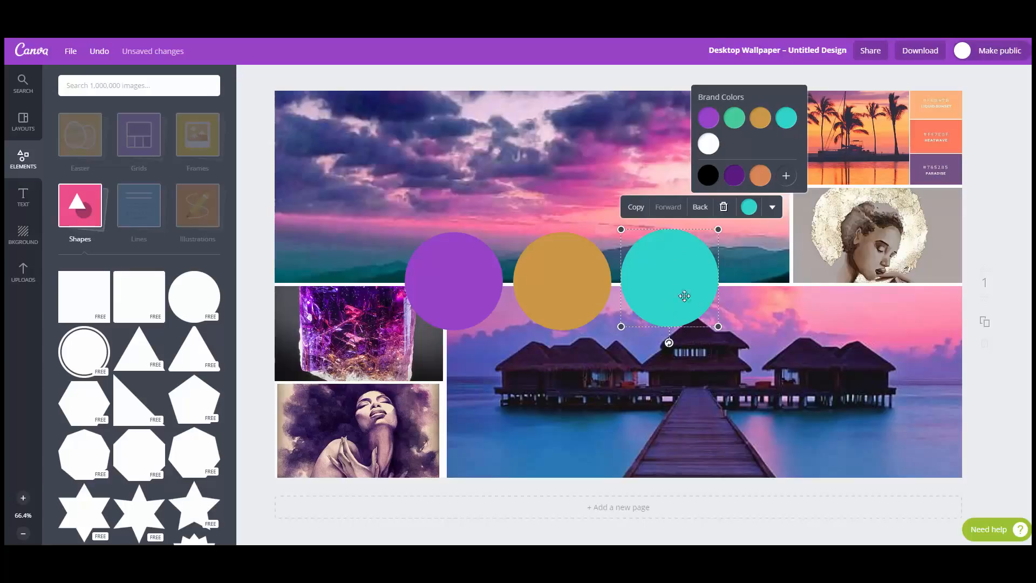
click(564, 412)
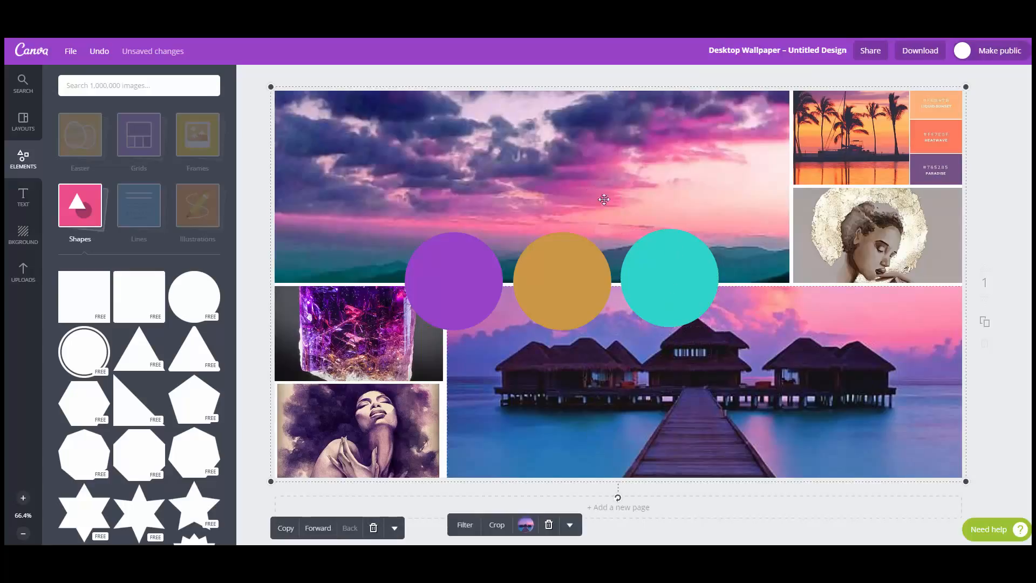
click(660, 265)
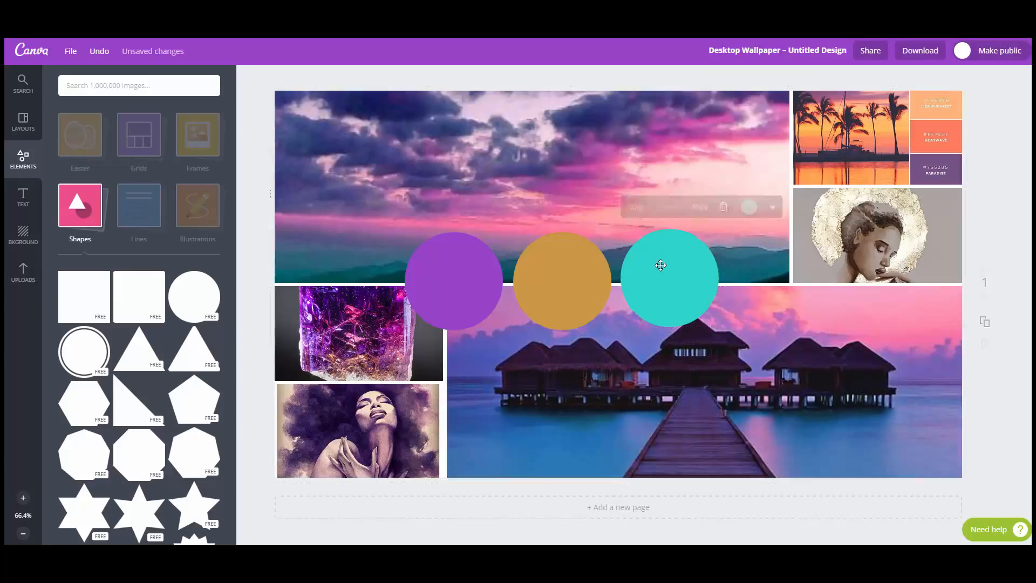
click(749, 207)
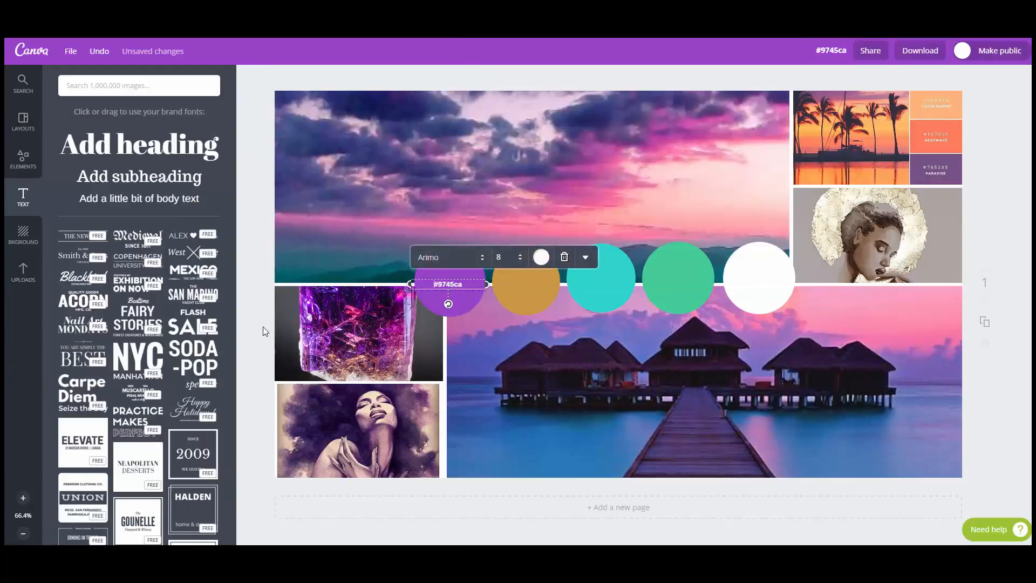
Step: Leave the hex code label, switch to ColorHexa and look up the colour 9745ca
key(Escape)
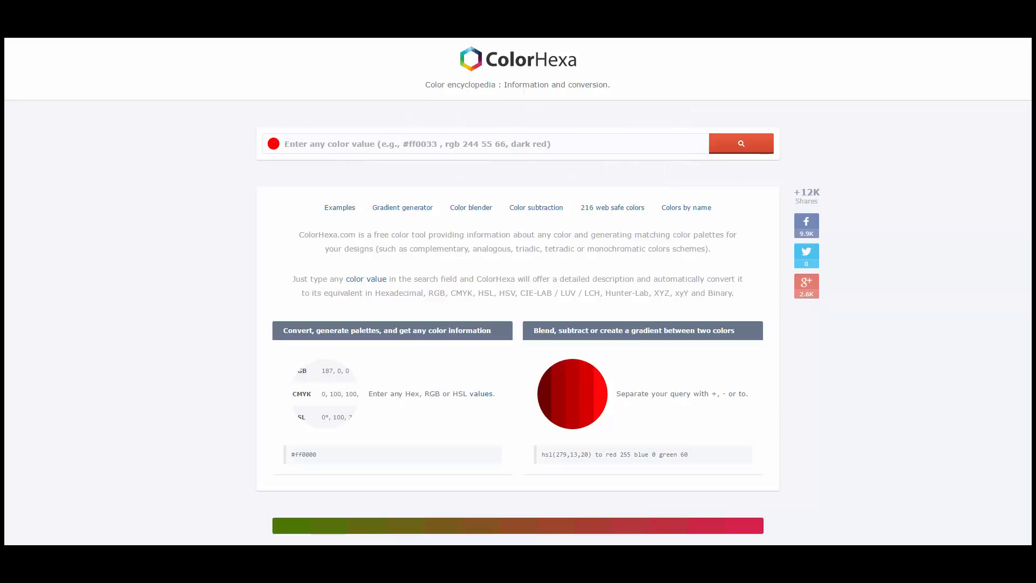
text(97)
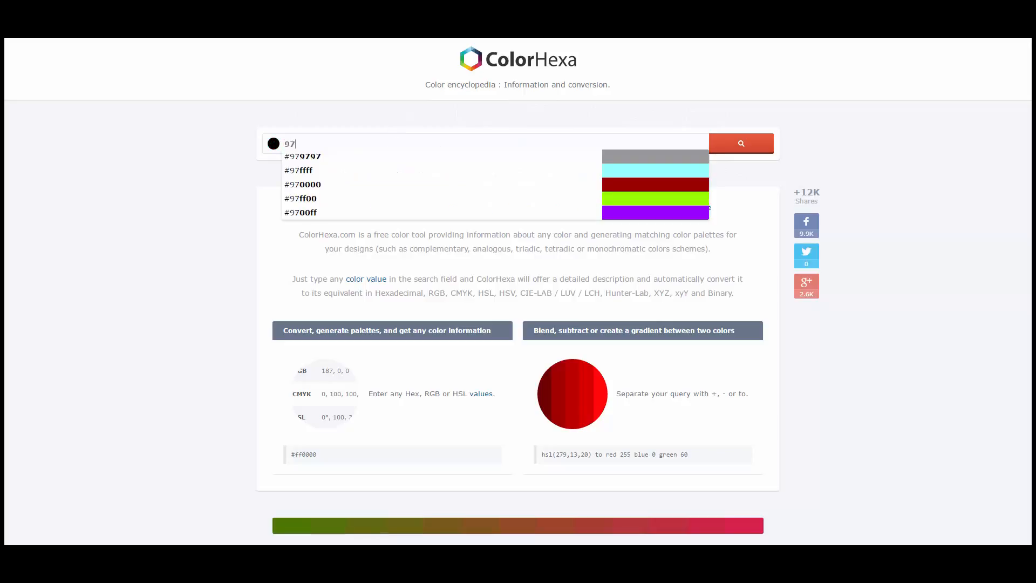
text(45ca)
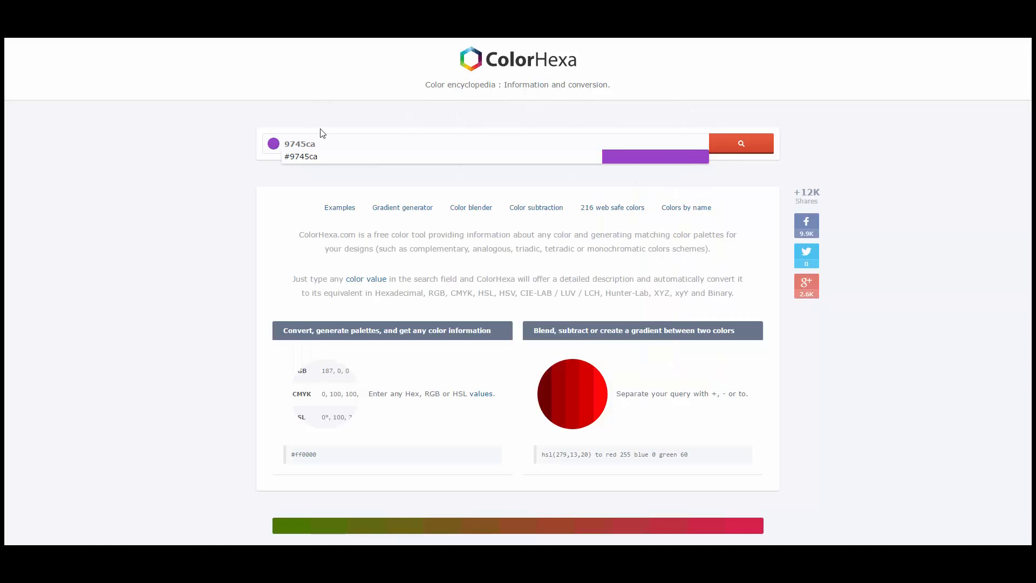
click(321, 158)
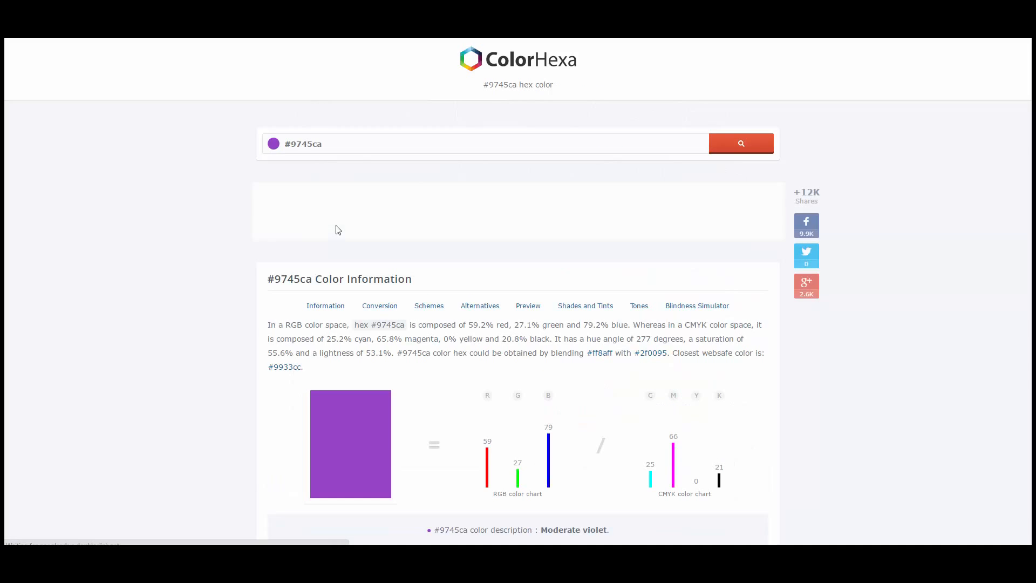
Step: Examine the #9745ca colour information, conversion values, colour schemes, similar colours, preview codes, and shades and tints
scroll(337, 226, down, 8)
scroll(372, 179, up, 8)
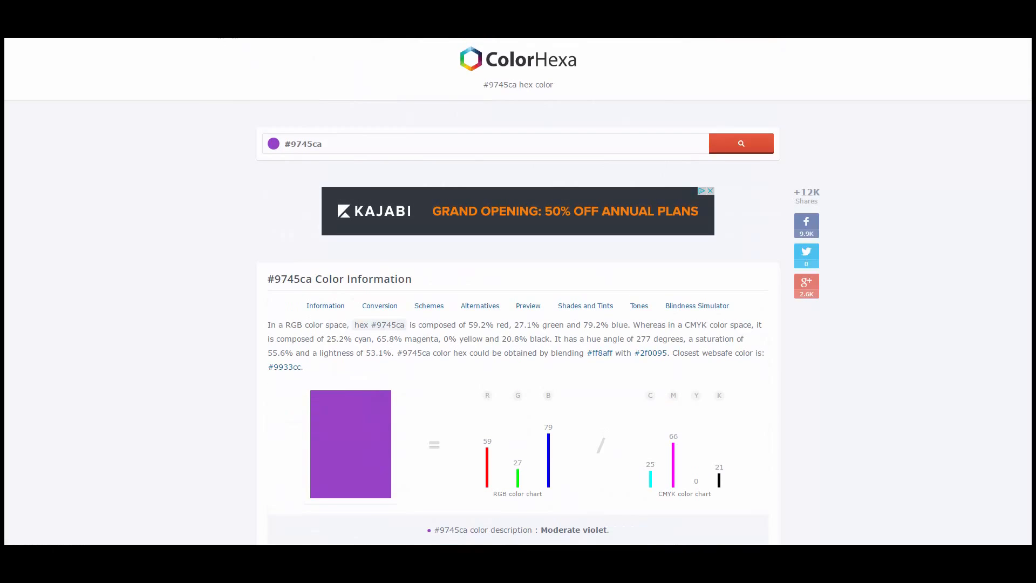
scroll(180, 249, down, 6)
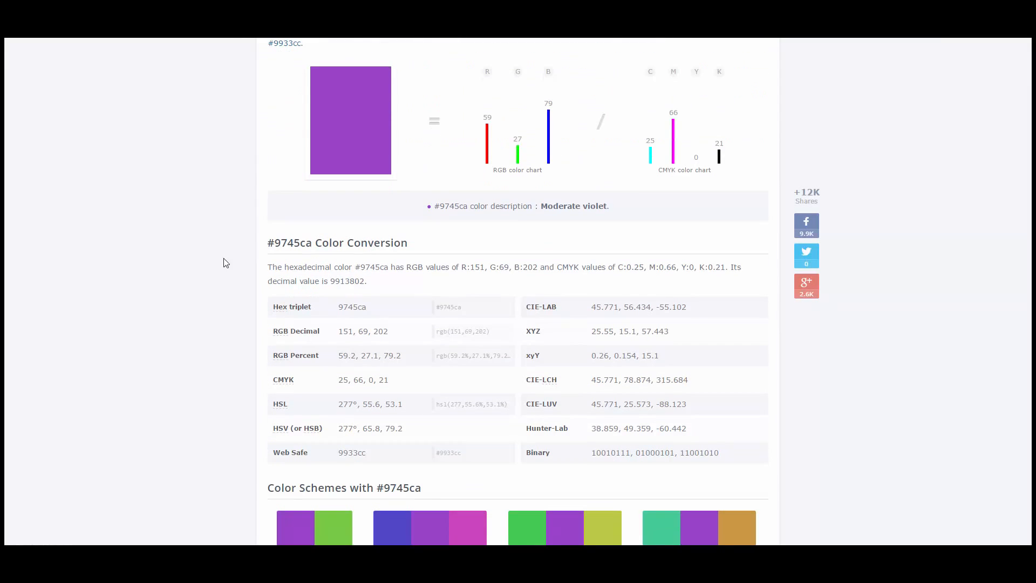
scroll(378, 370, up, 6)
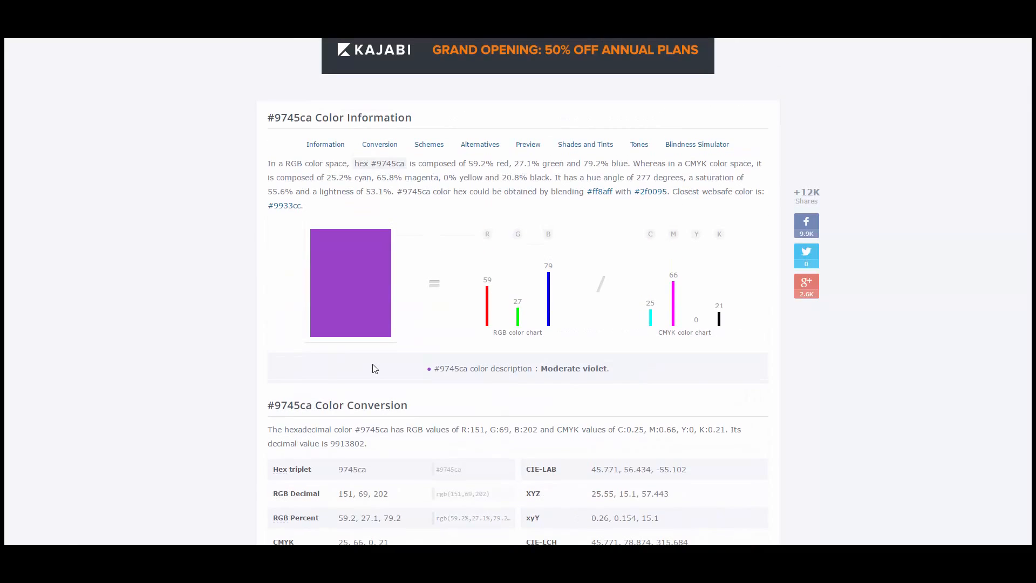
scroll(532, 375, down, 9)
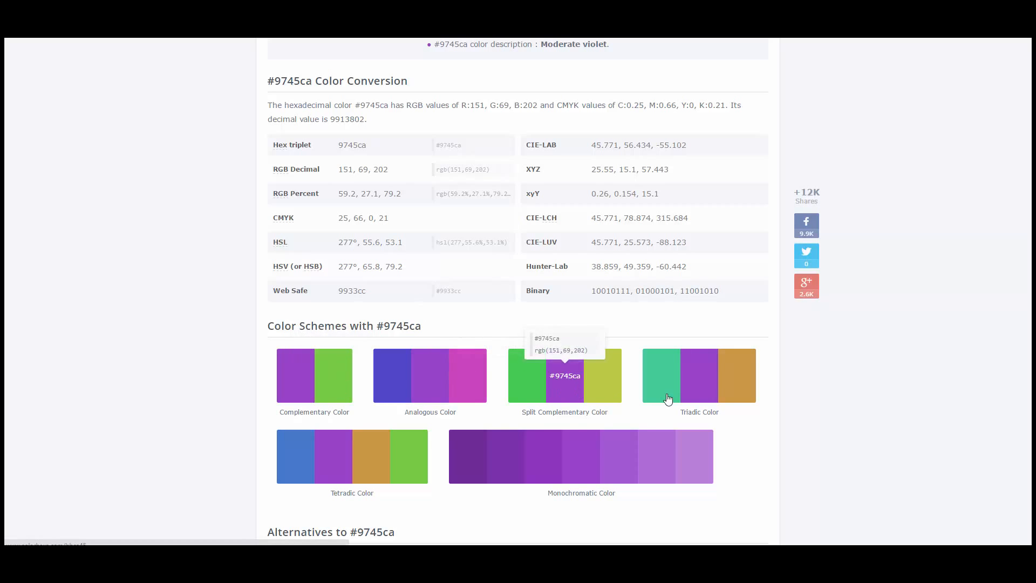
scroll(445, 425, down, 3)
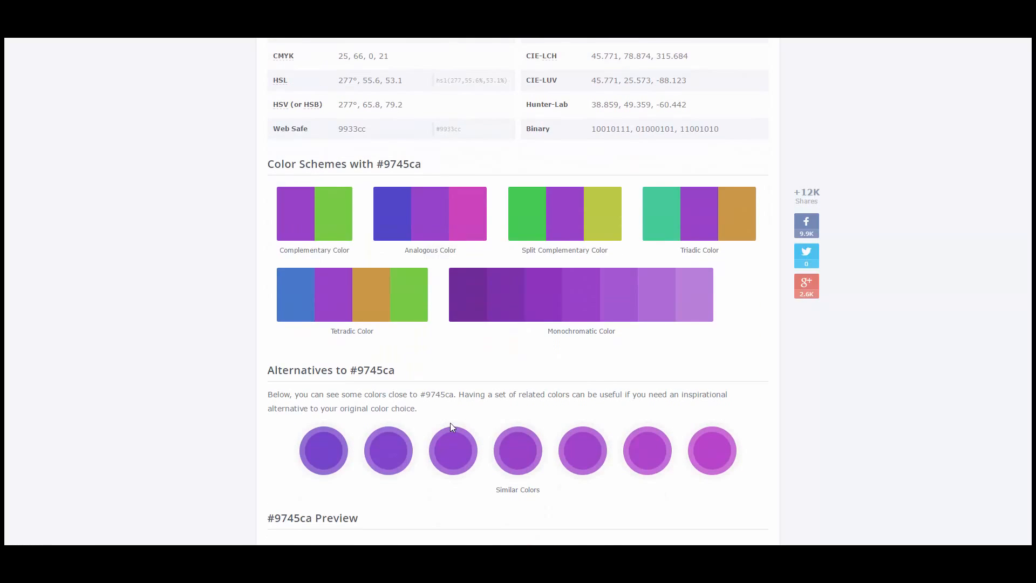
scroll(556, 440, down, 3)
scroll(498, 424, down, 4)
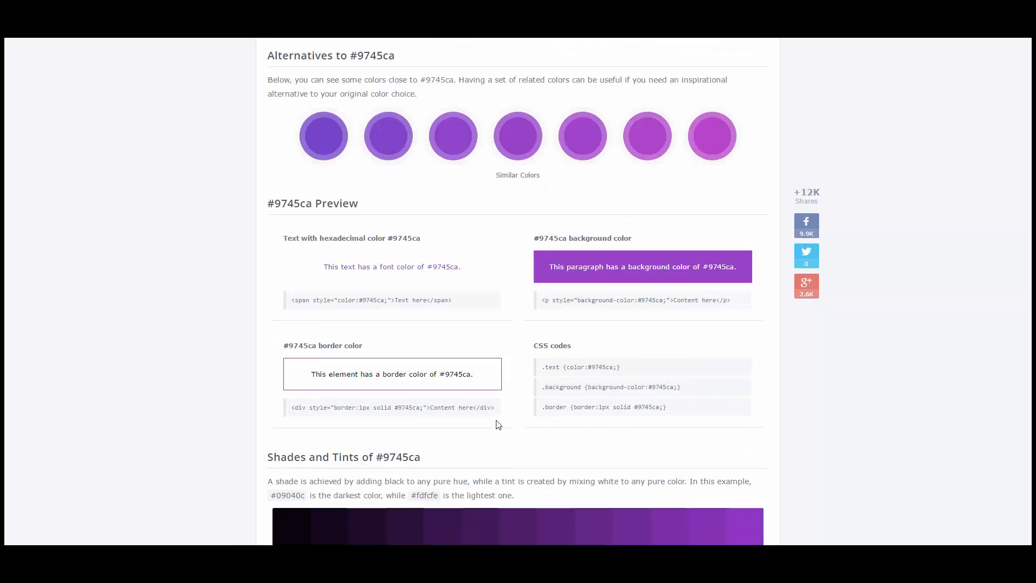
scroll(499, 412, down, 1)
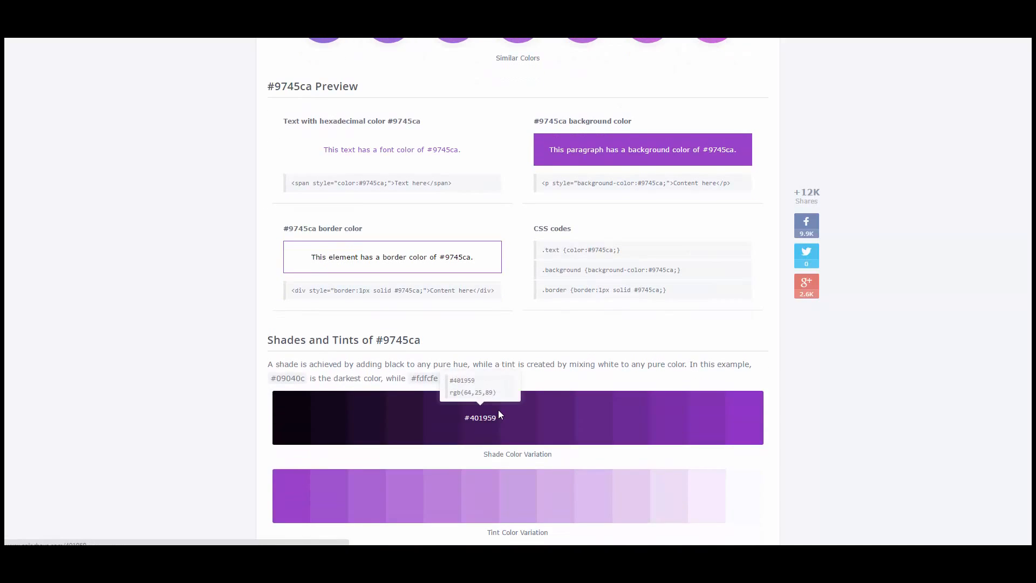
Step: Review the triadic colour scheme and the conversion table for #9745ca, highlighting the CMYK row
scroll(499, 415, up, 11)
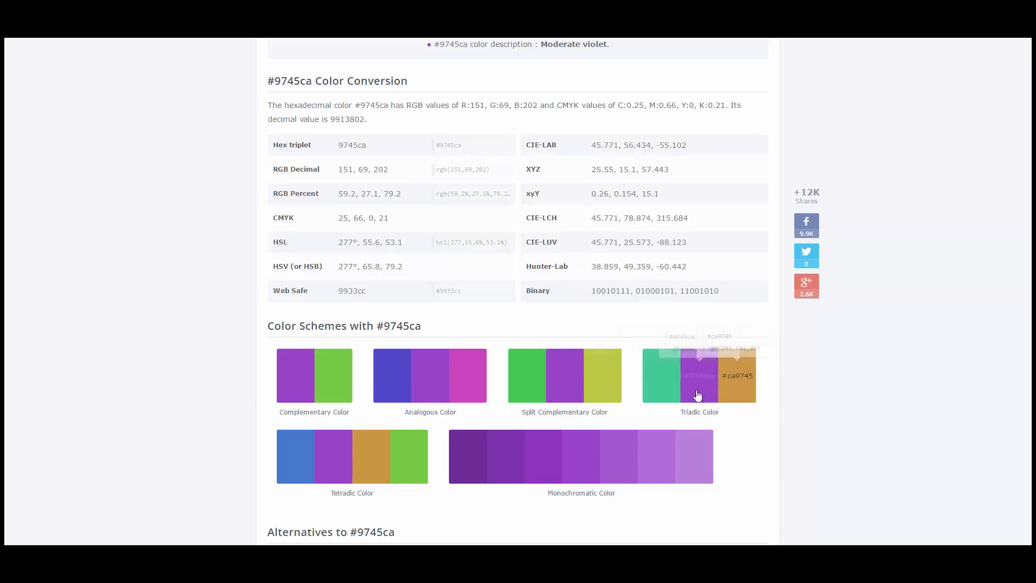
scroll(343, 257, up, 3)
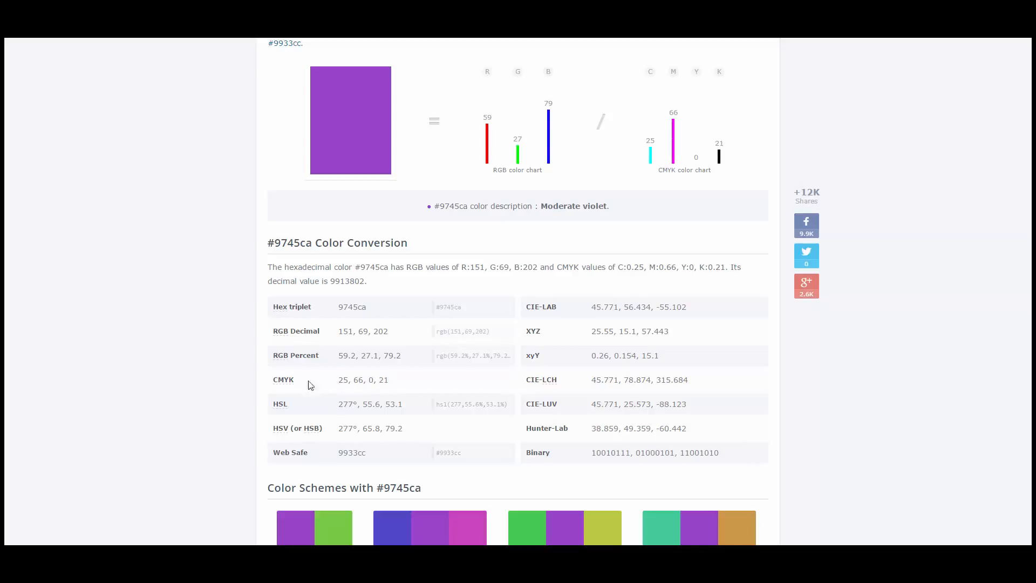
drag(416, 388, 268, 381)
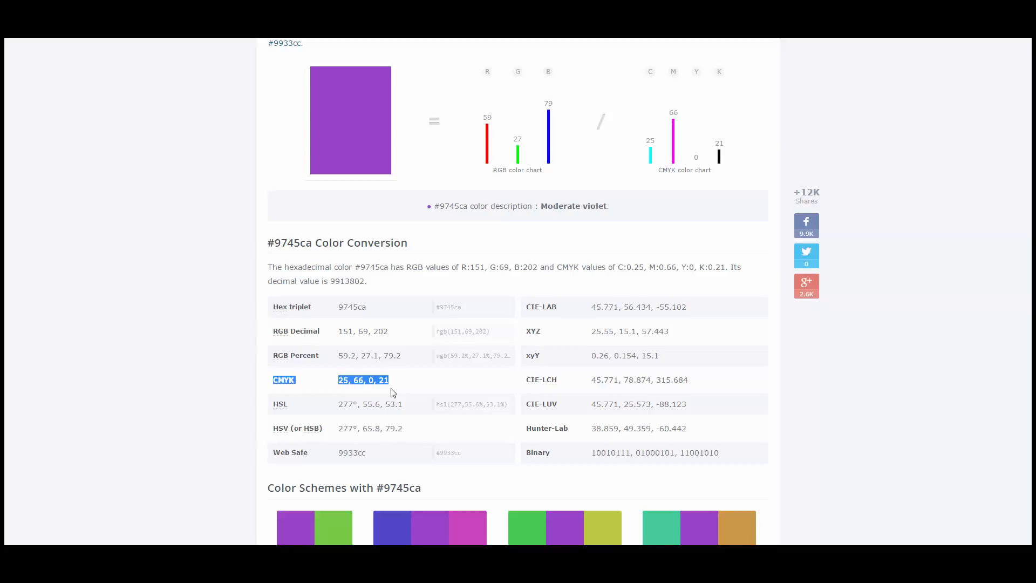
scroll(385, 386, up, 6)
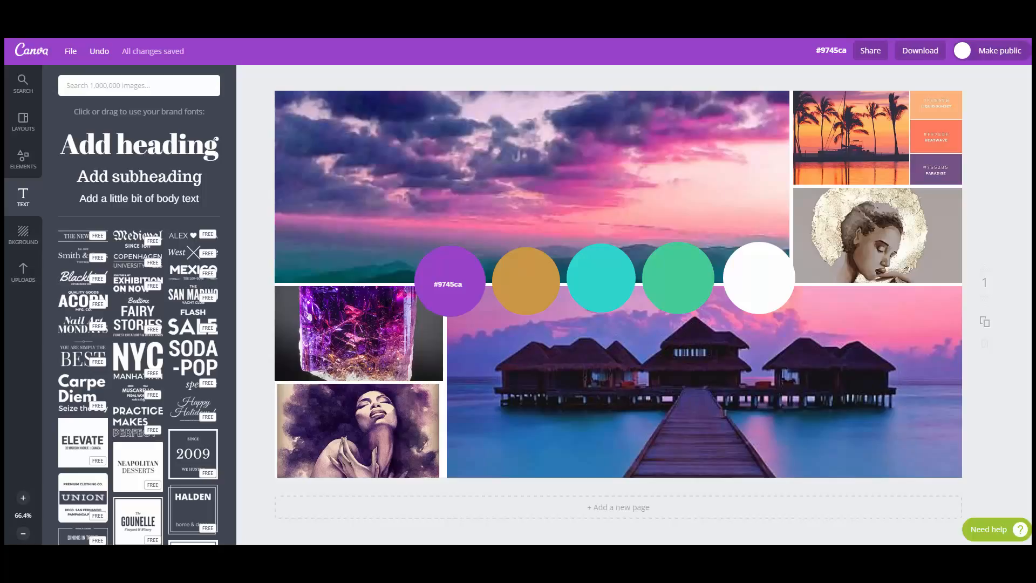
click(574, 556)
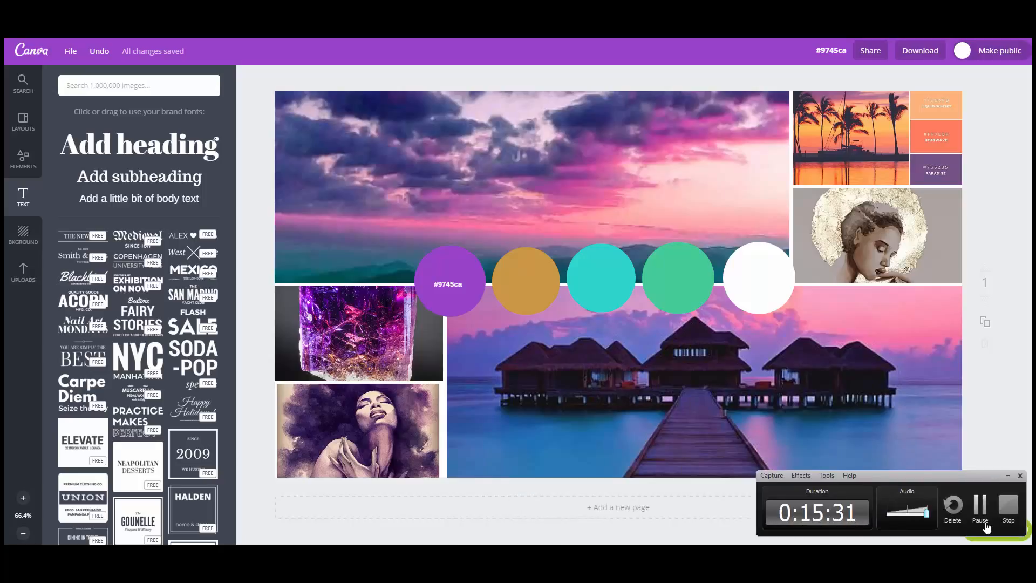
click(1006, 507)
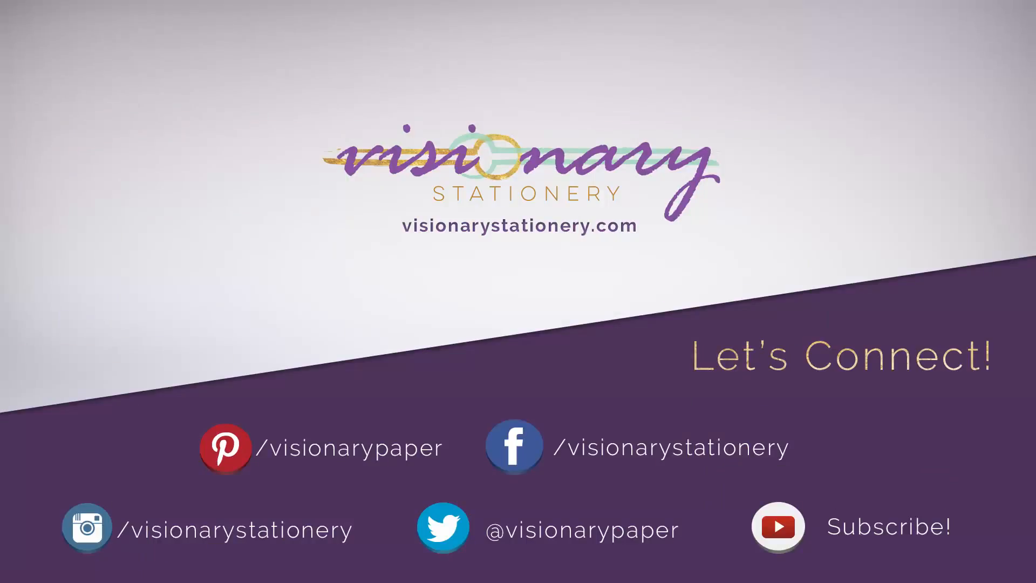